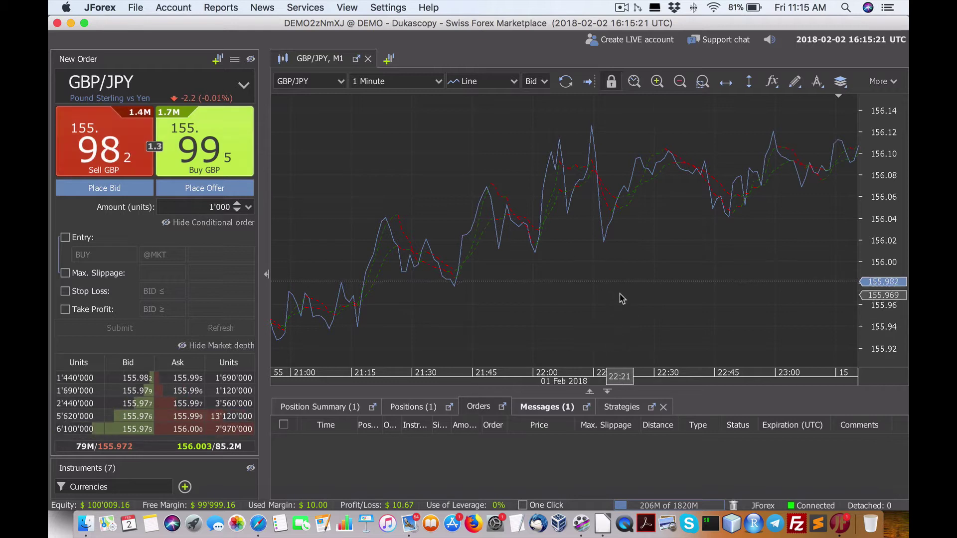
Remove the LWMA (14) and LINEARREG (14) overlays, then look over the Williams R video in Safari.
right_click(613, 200)
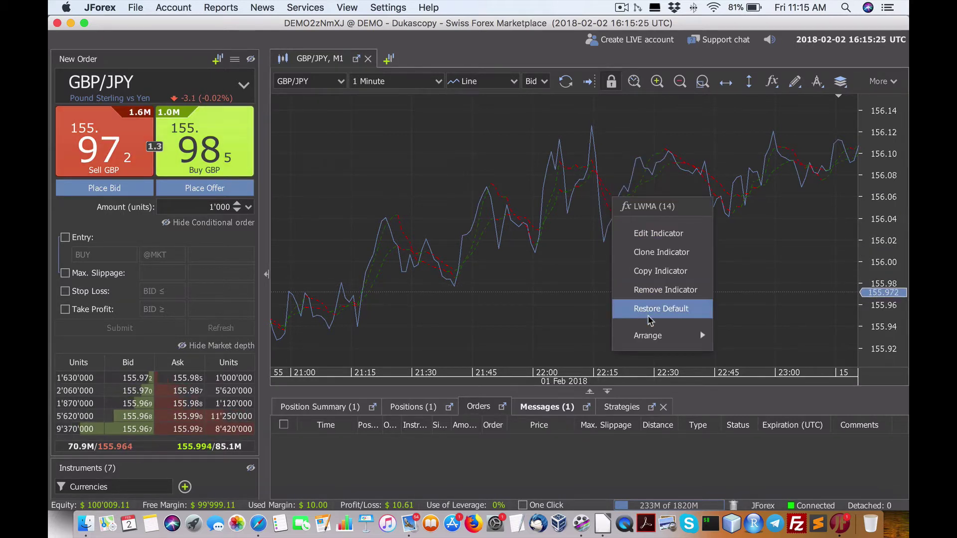
click(673, 290)
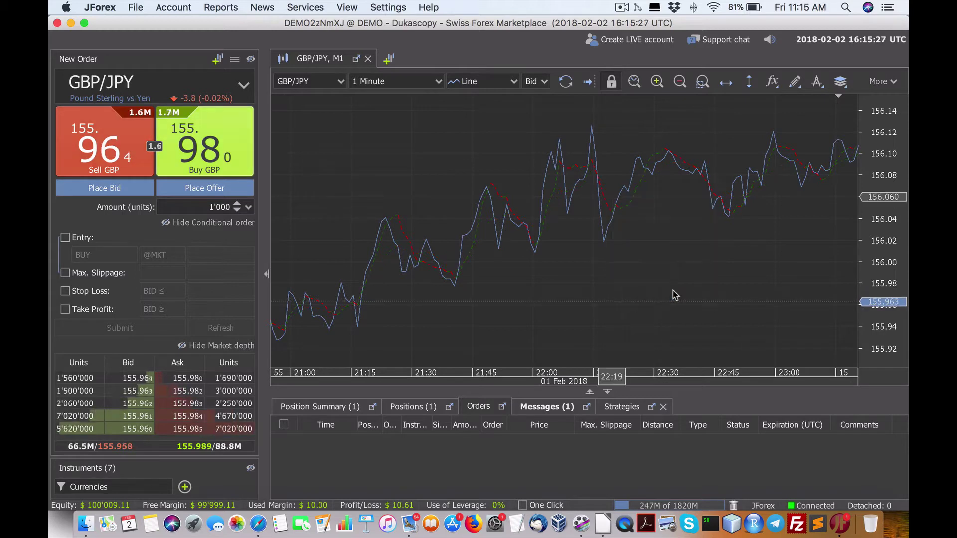
right_click(607, 206)
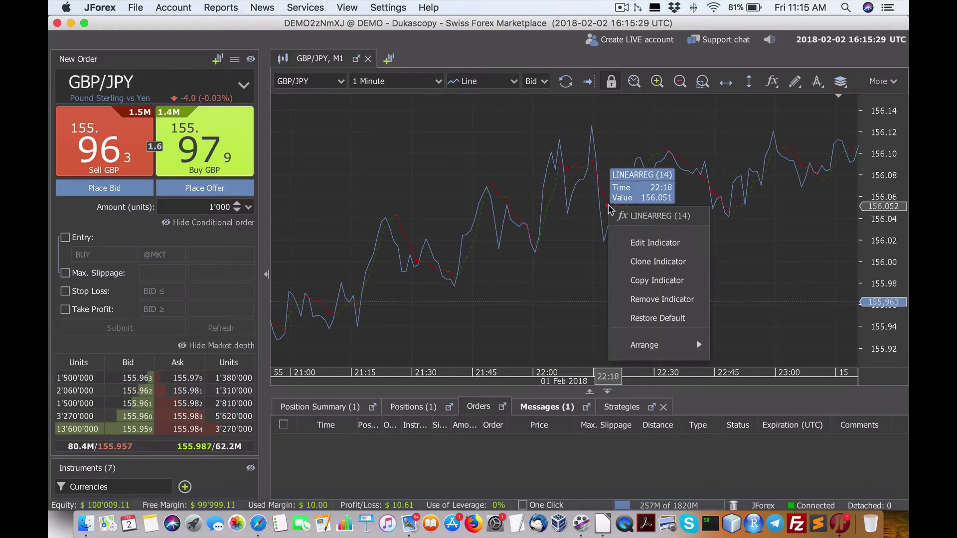
click(663, 301)
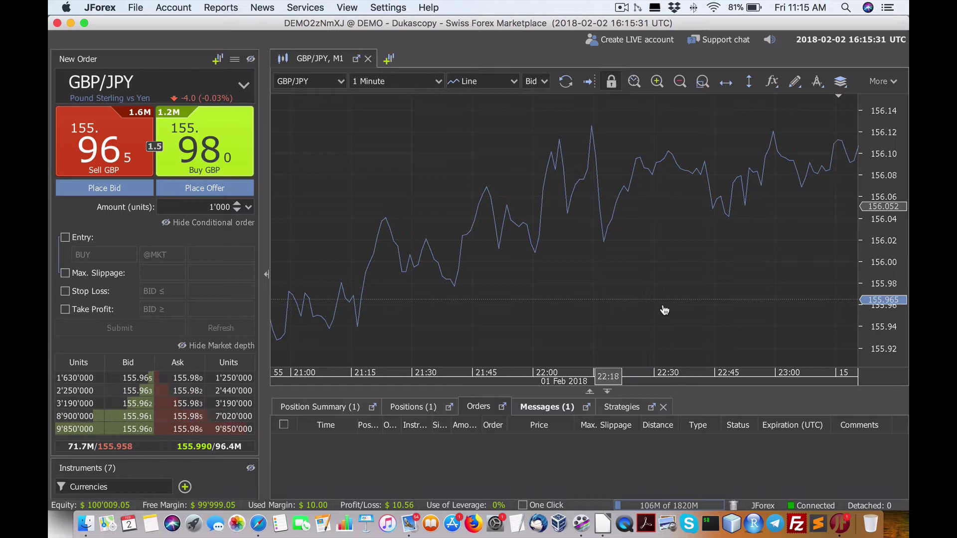
click(259, 524)
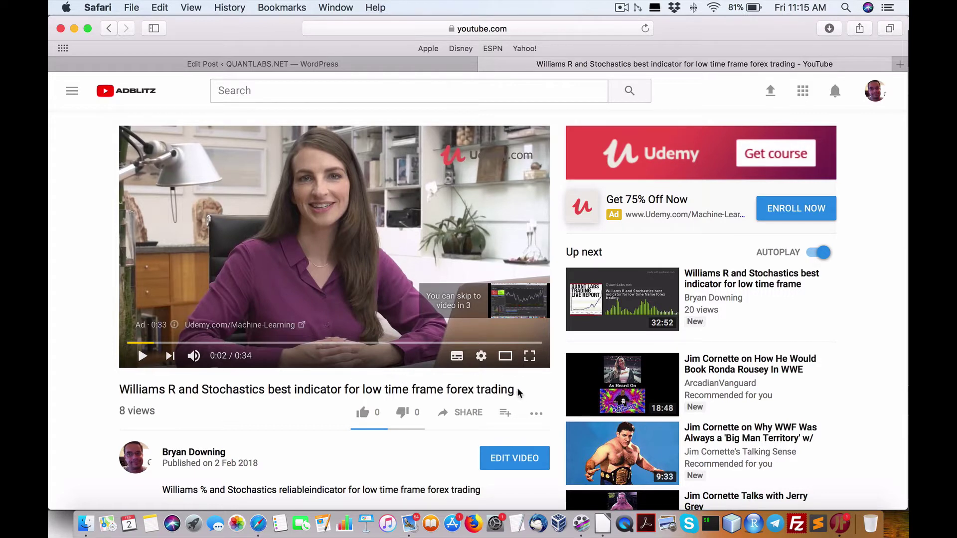
scroll(521, 394, down, 3)
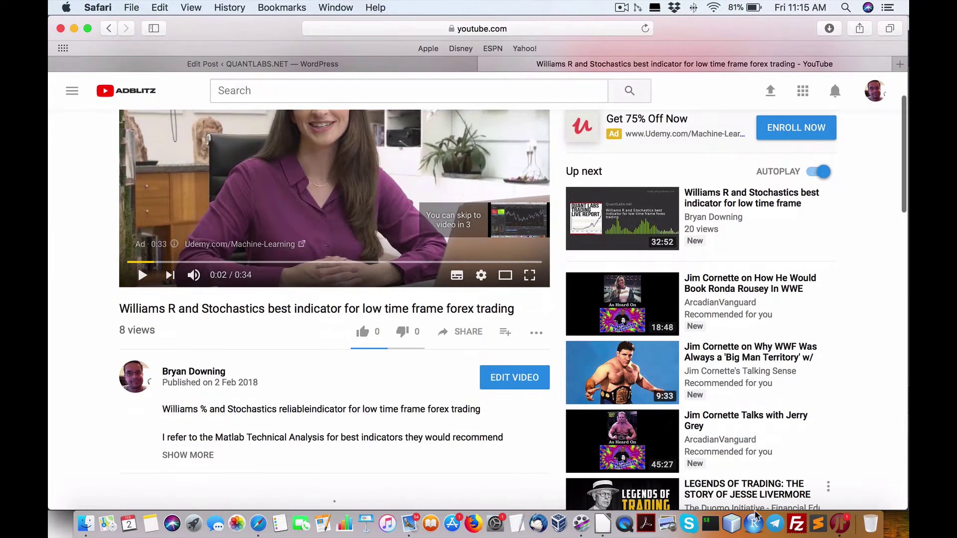
Back in JForex, scroll the GBP/JPY chart forward to the latest 02 Feb prices.
click(840, 524)
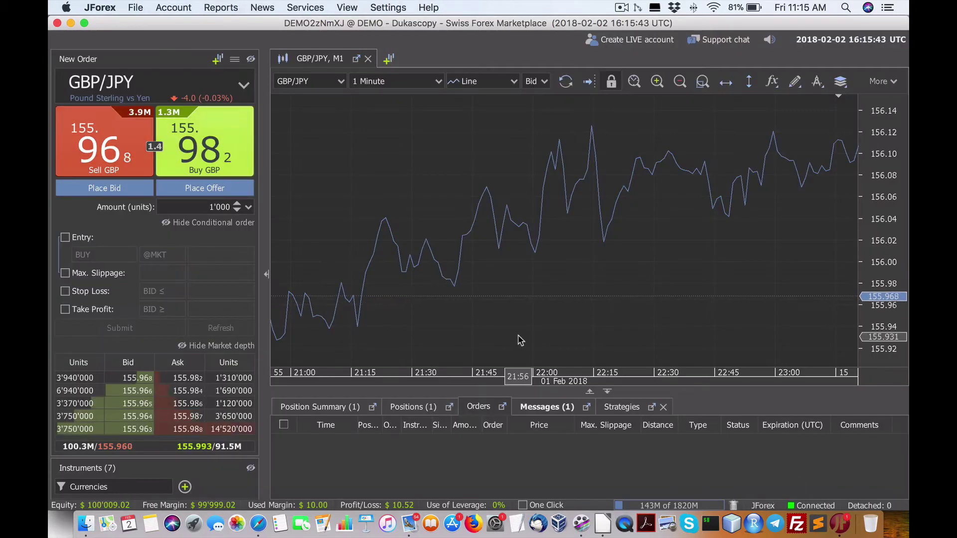
scroll(765, 253, right, 15)
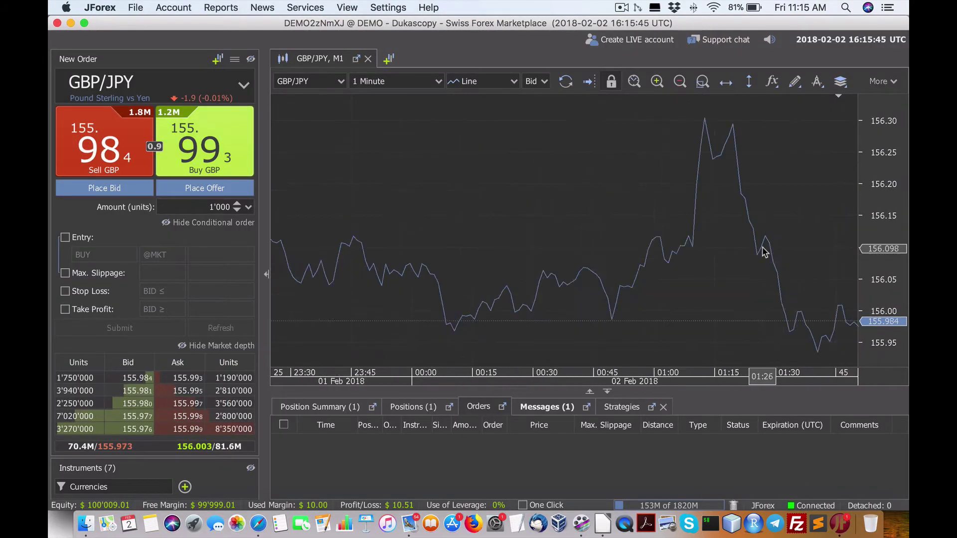
scroll(763, 251, right, 5)
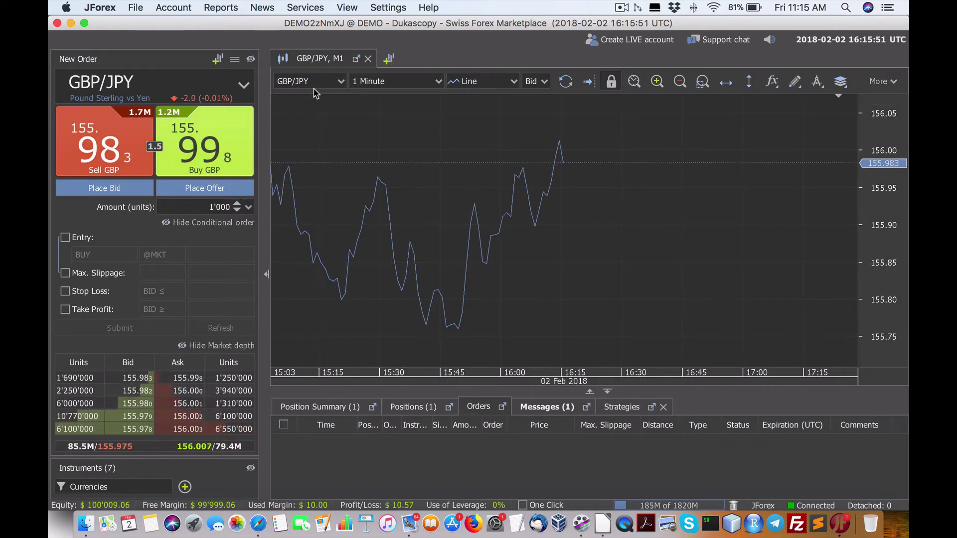
Open and dismiss the chart order menu and the fx menu, then look through the drawing tools.
right_click(604, 250)
click(663, 328)
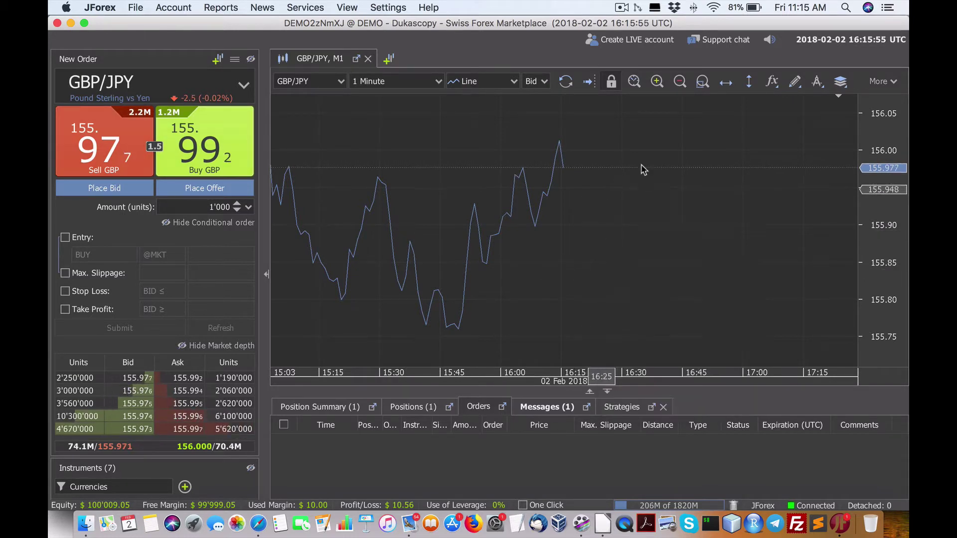
click(772, 82)
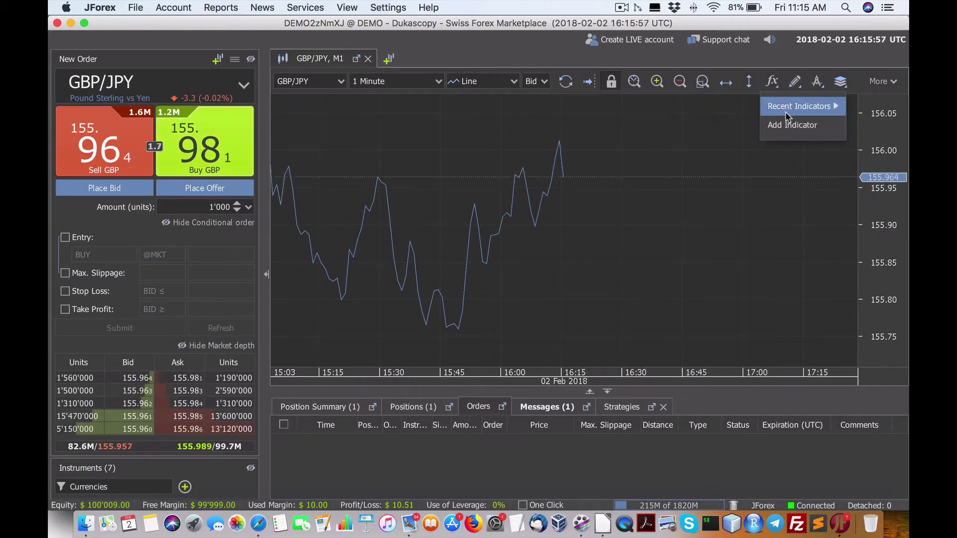
click(794, 121)
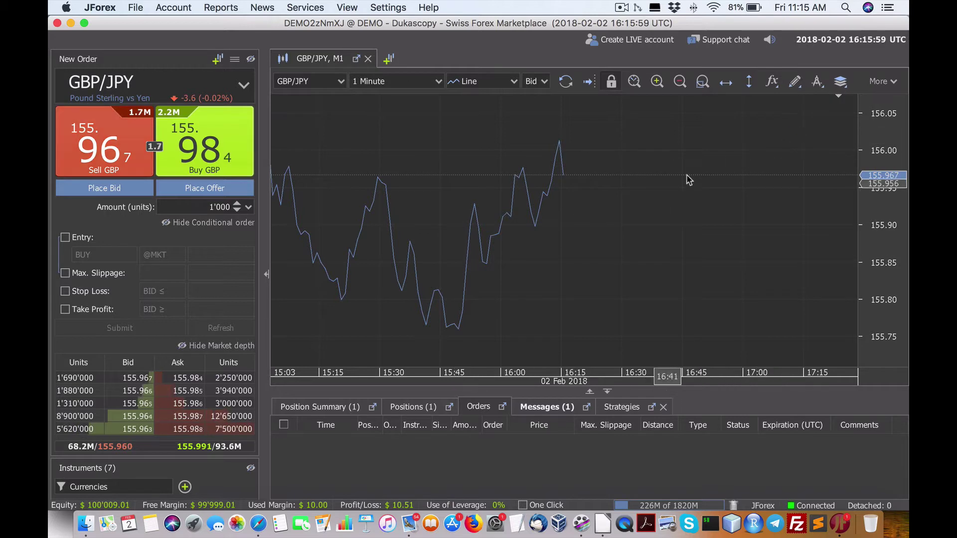
click(818, 89)
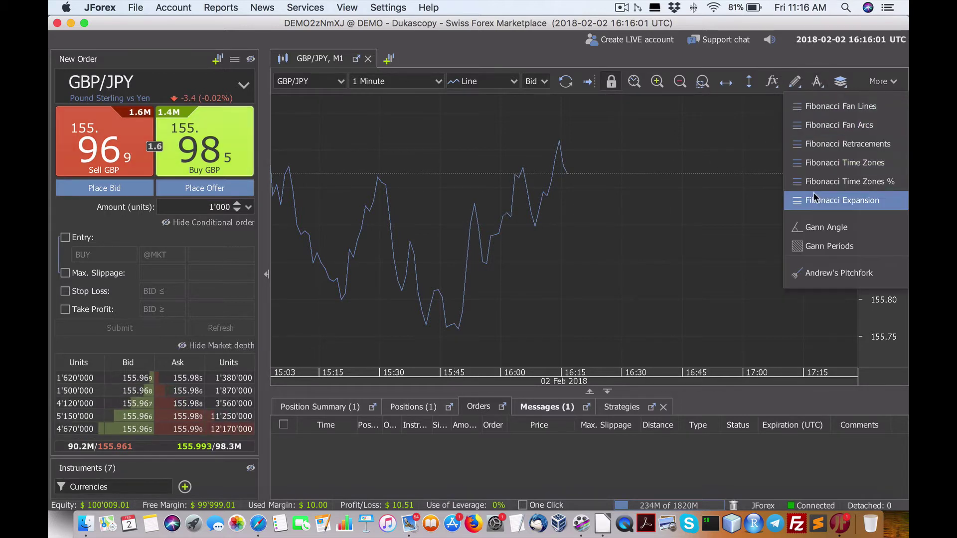
Add a new indicator, filter the list by 'adx' instead of 'hurst', and select ADX - Average Directional Movement Index.
click(777, 88)
click(789, 120)
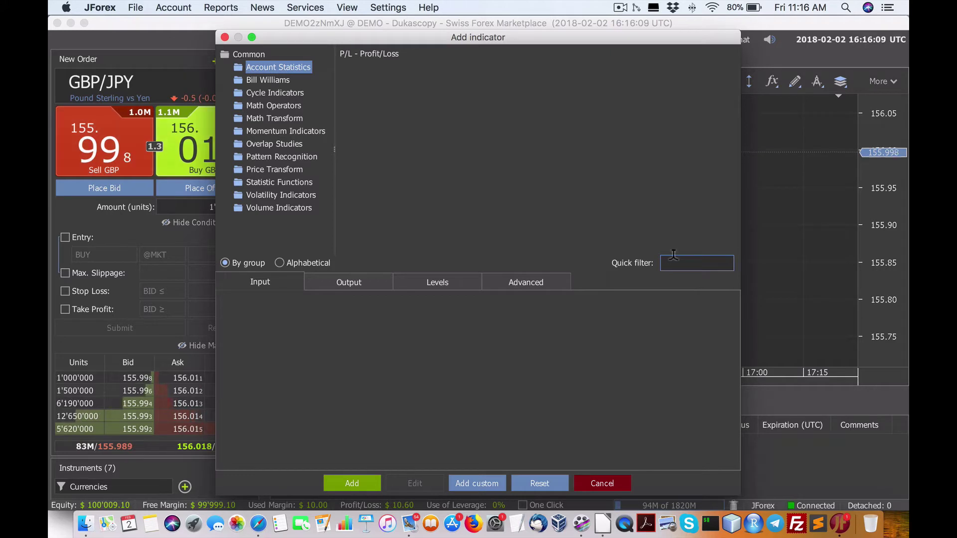
text(hur)
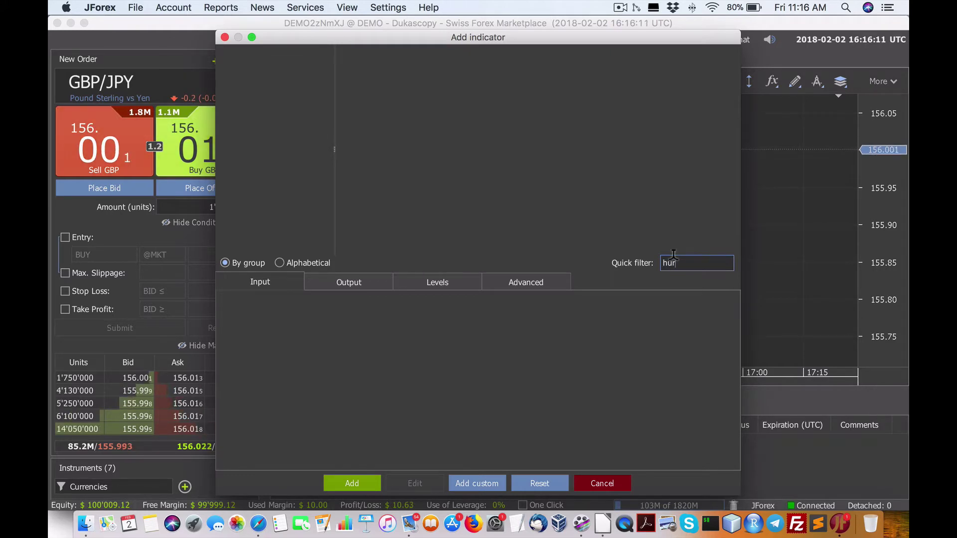
text(st)
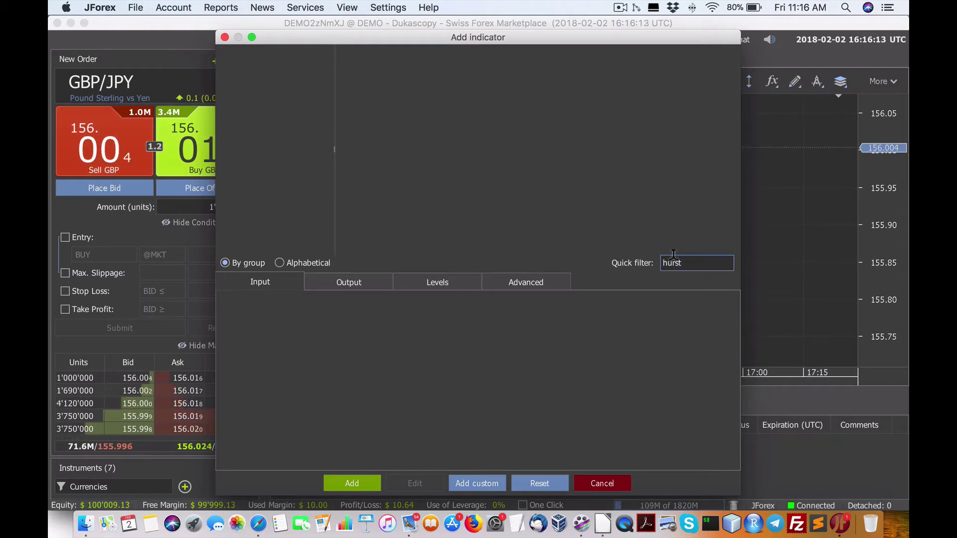
key(BackSpace)
key(BackSpace)
key(BackSpace)
key(BackSpace)
key(BackSpace)
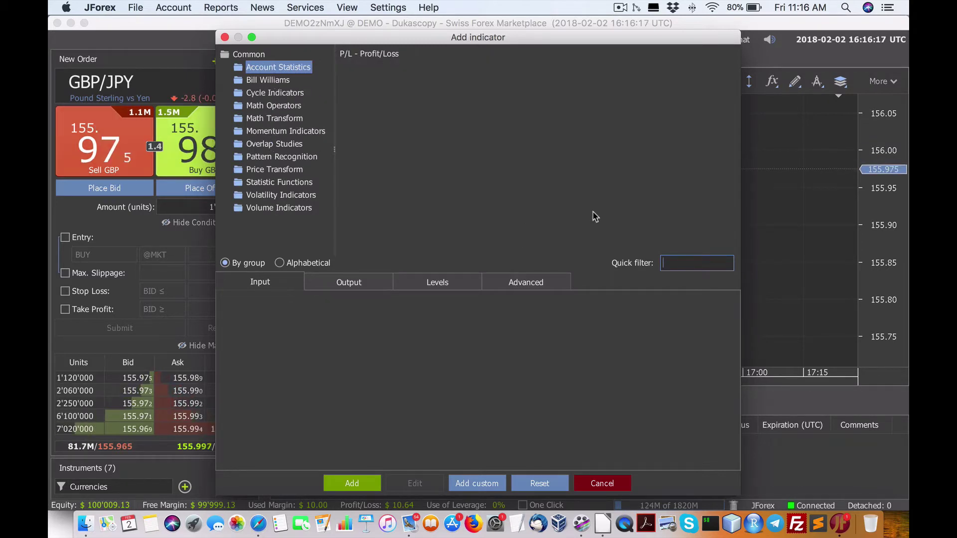
text(adx)
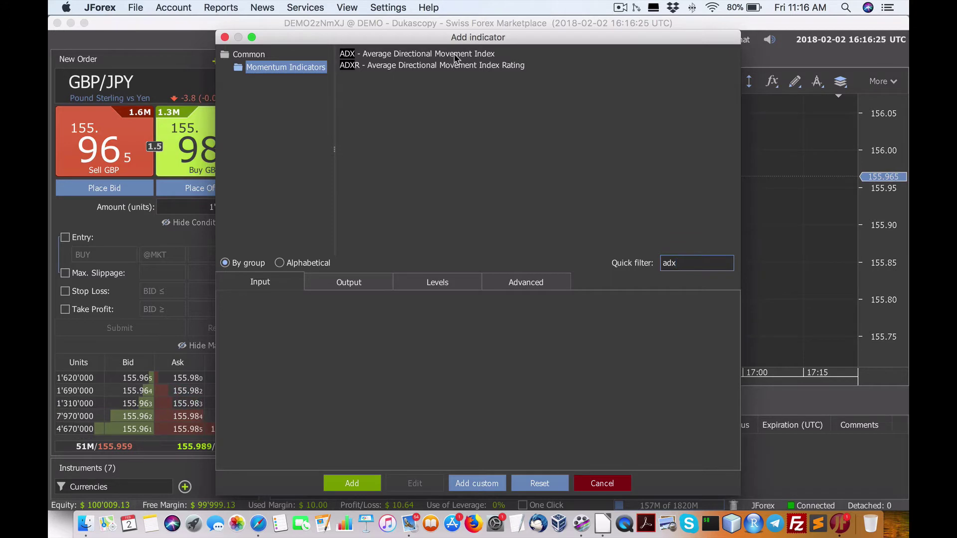
click(455, 54)
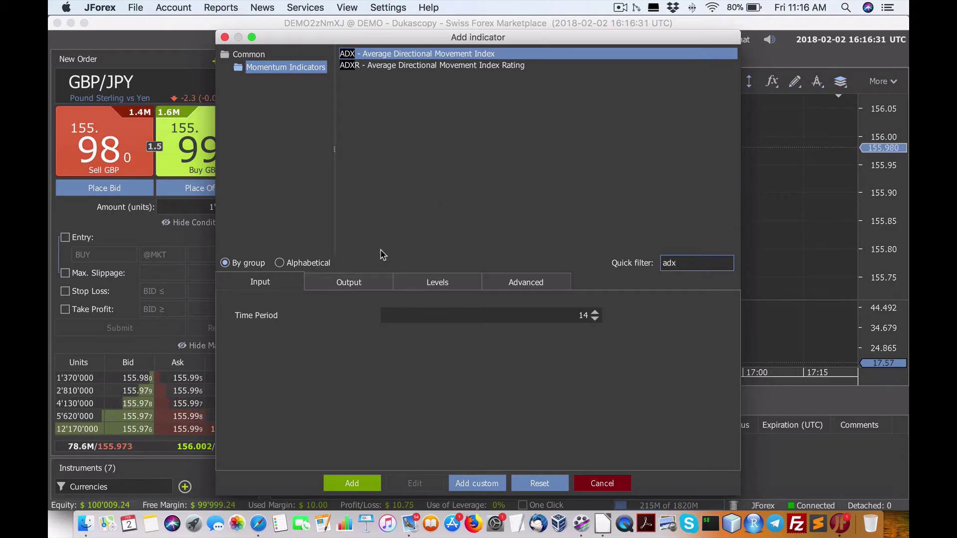
Add ADX (14) as a histogram with green Trend Up and red Trend Down.
click(352, 283)
click(382, 318)
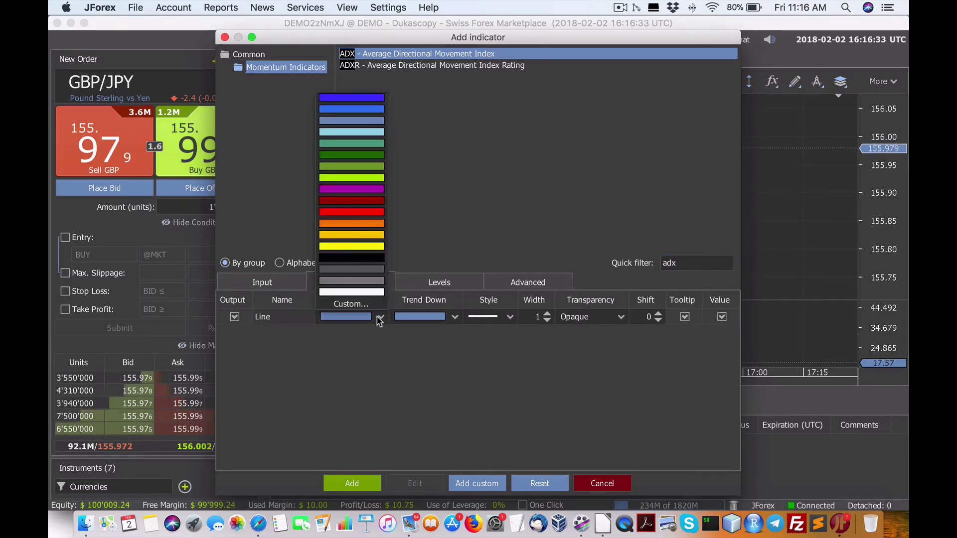
click(362, 157)
click(455, 318)
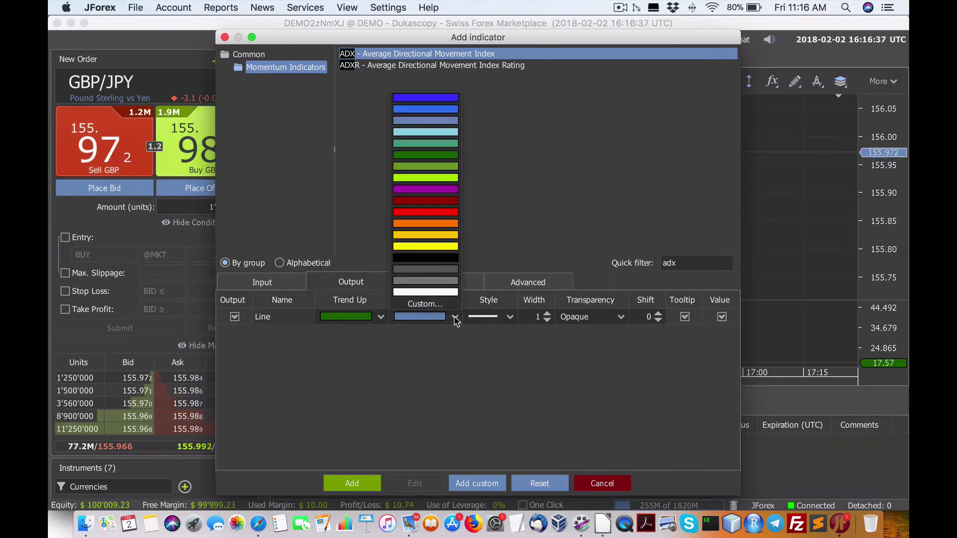
click(442, 214)
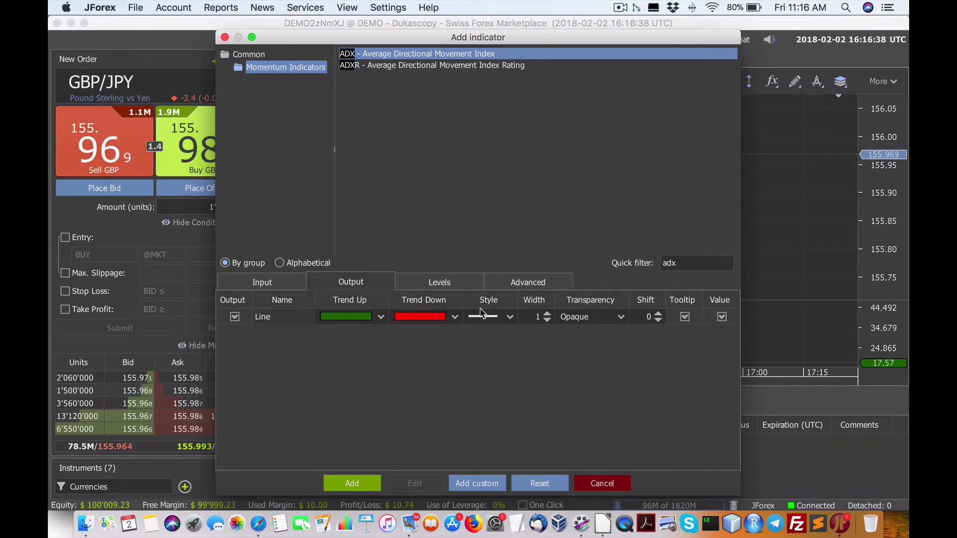
click(510, 317)
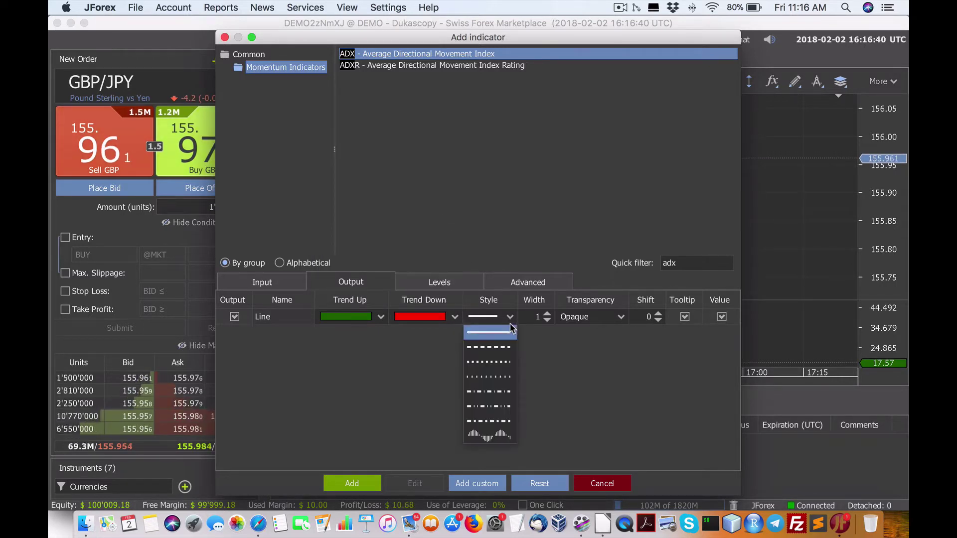
click(499, 437)
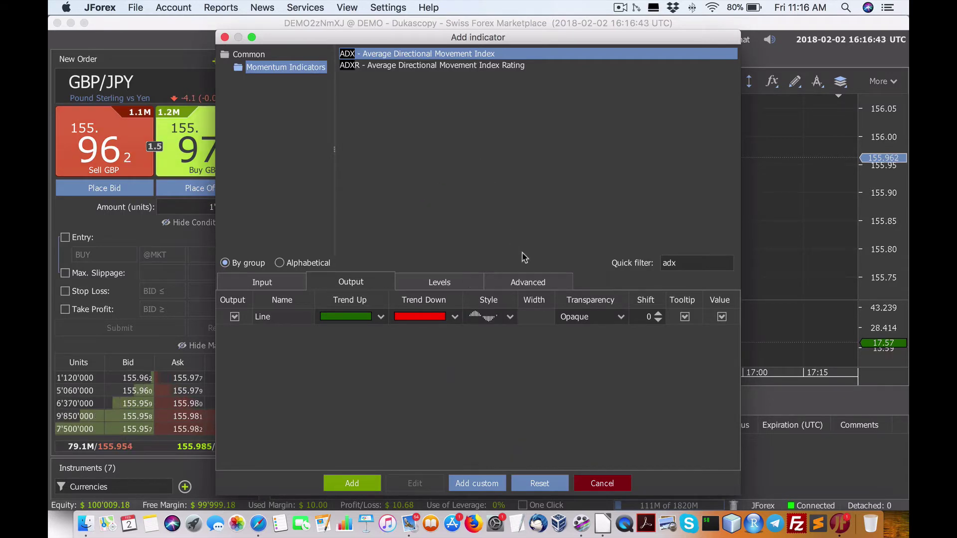
click(349, 483)
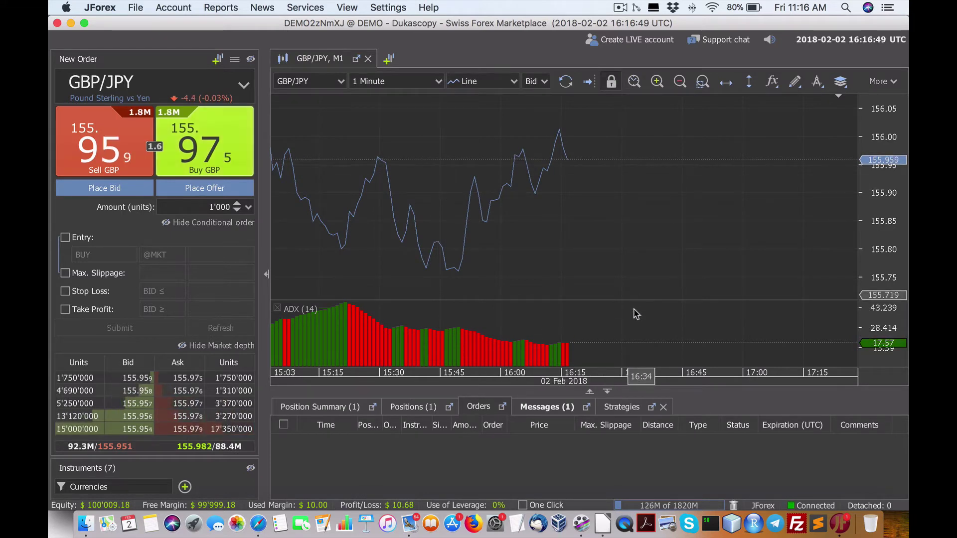
Open the timeframe dropdown, currently on 1 Minute, for the GBP/JPY chart.
mouse_move(556, 355)
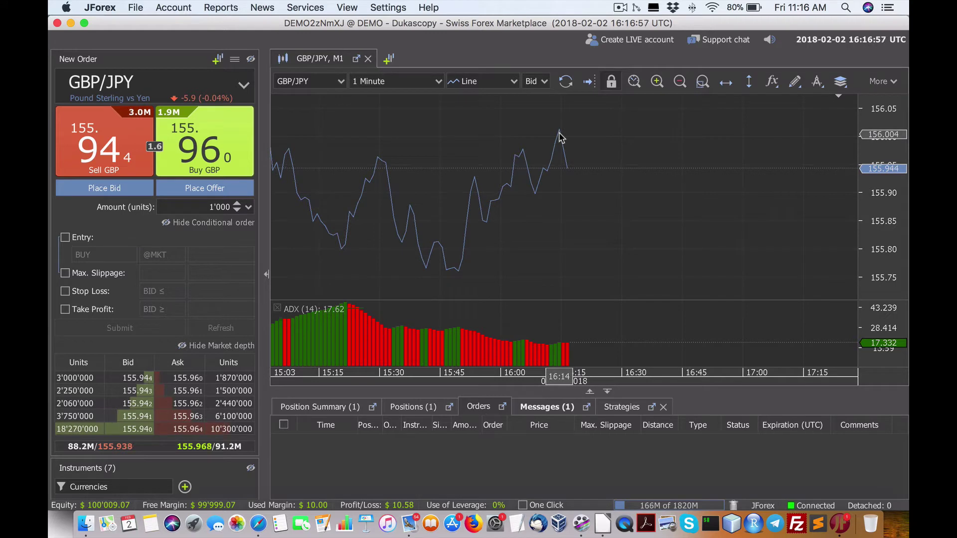
mouse_move(513, 352)
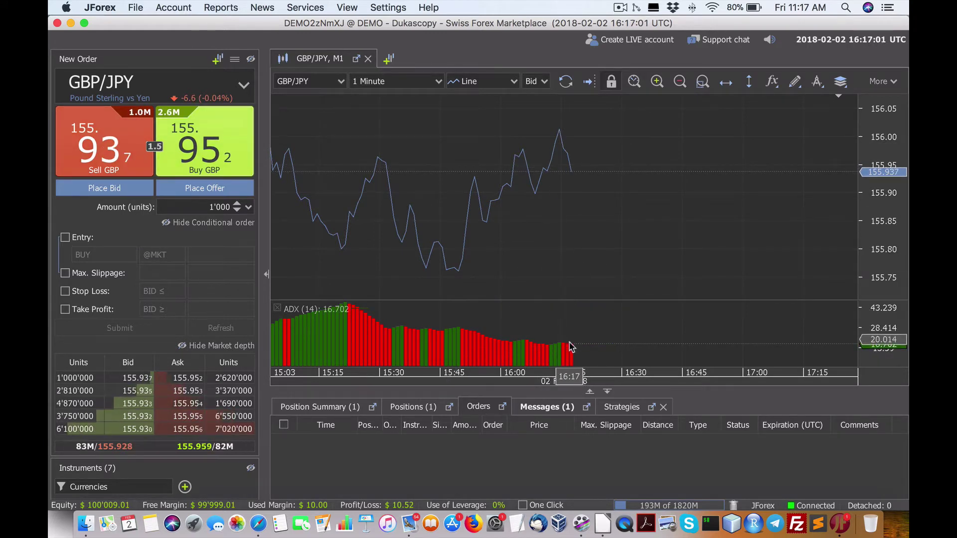
click(440, 82)
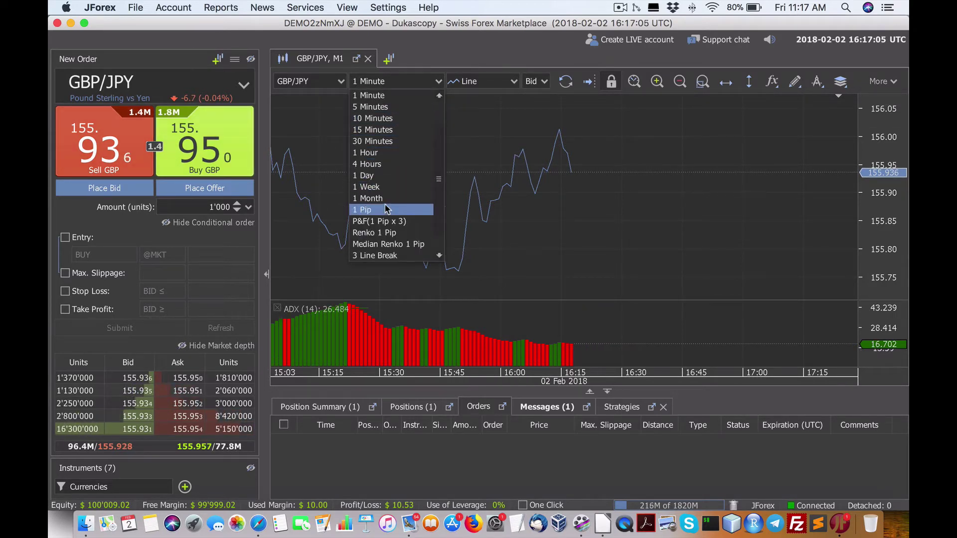
Switch the GBP/JPY chart to Ticks, then back to 1 Minute bars.
scroll(392, 129, up, 3)
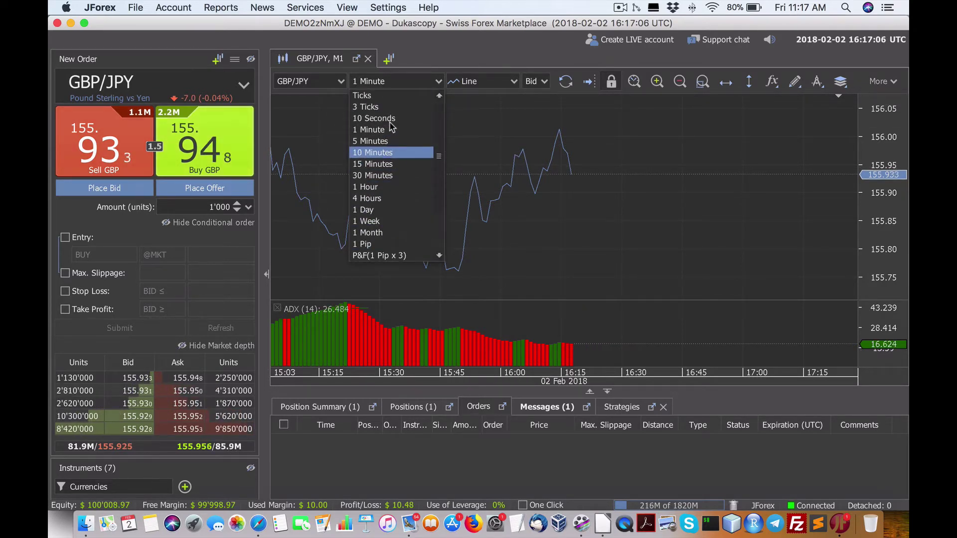
click(395, 97)
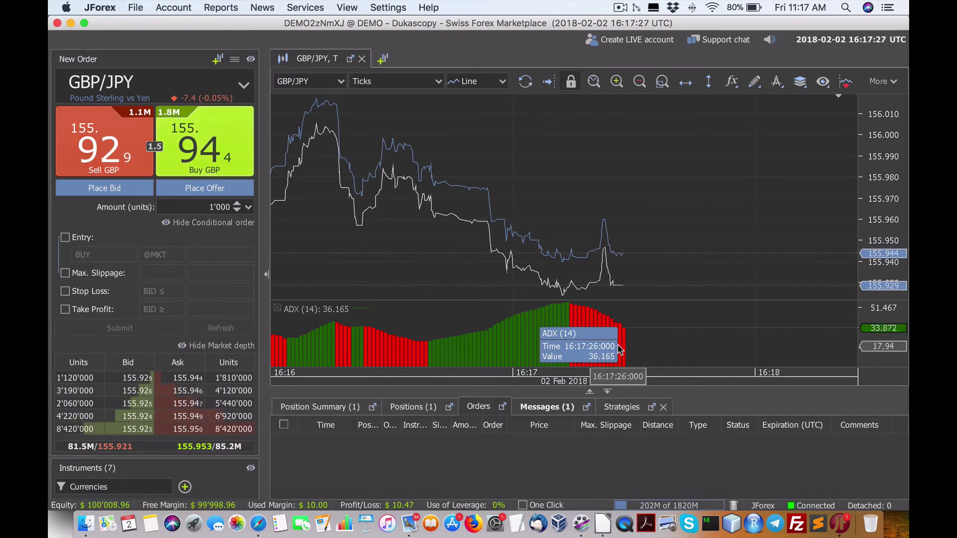
click(434, 81)
click(410, 129)
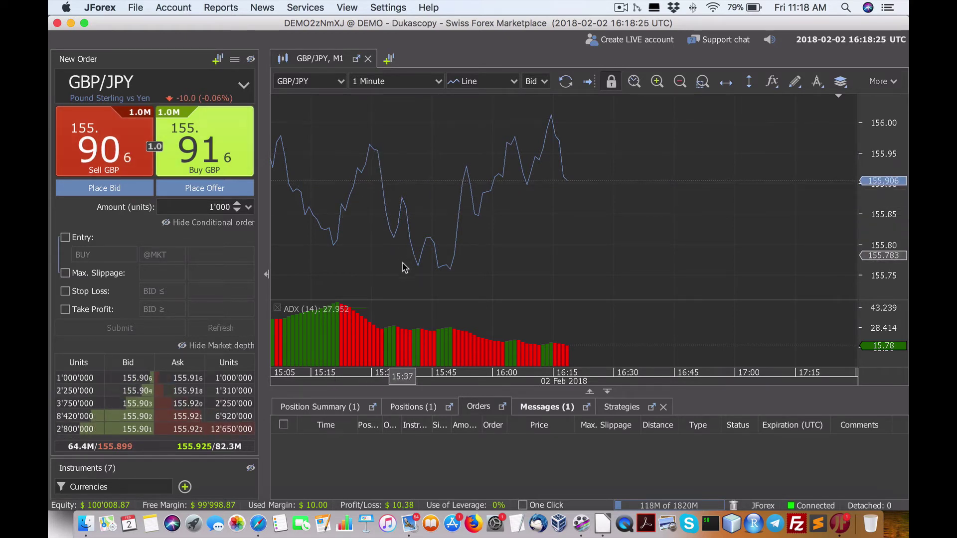
mouse_move(354, 314)
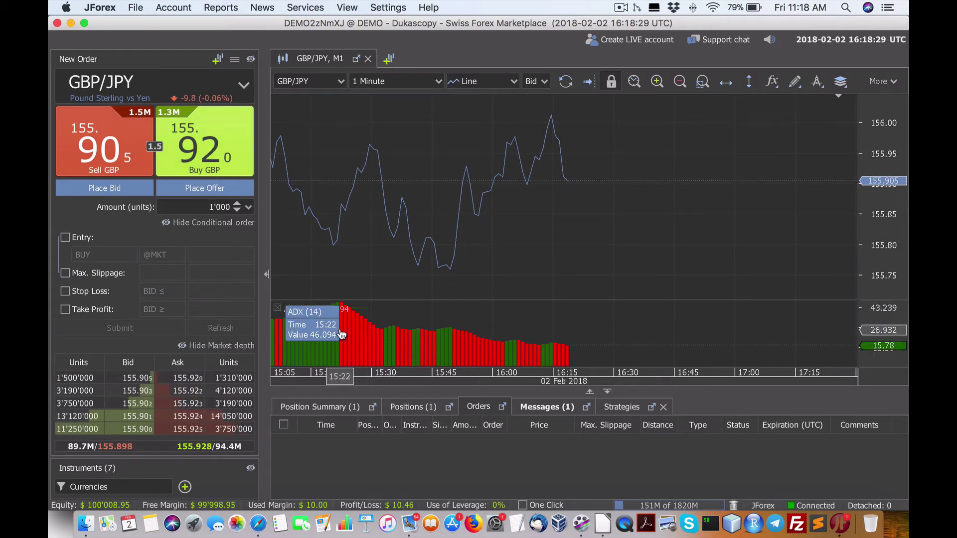
mouse_move(314, 341)
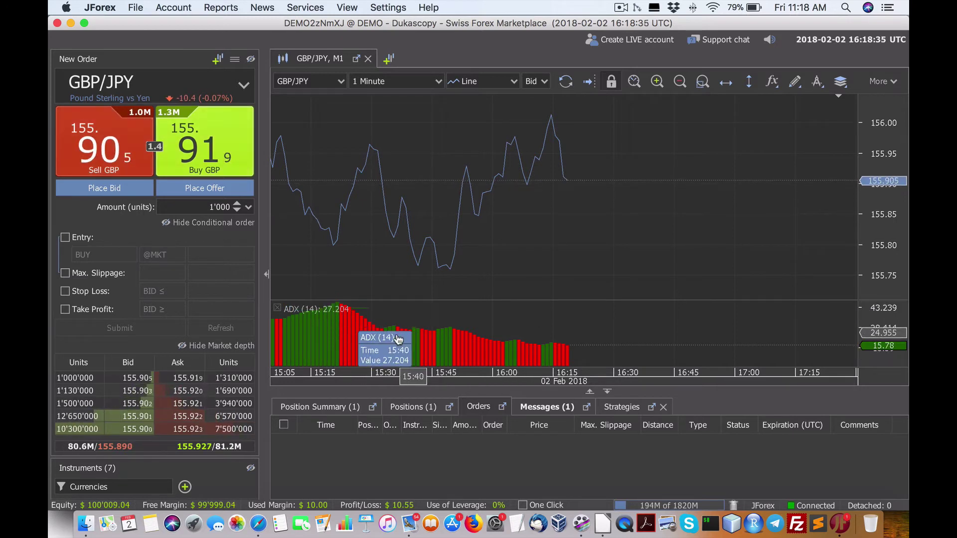
Review the ADX indicator's Output colours and style, then close the dialog unchanged.
right_click(355, 340)
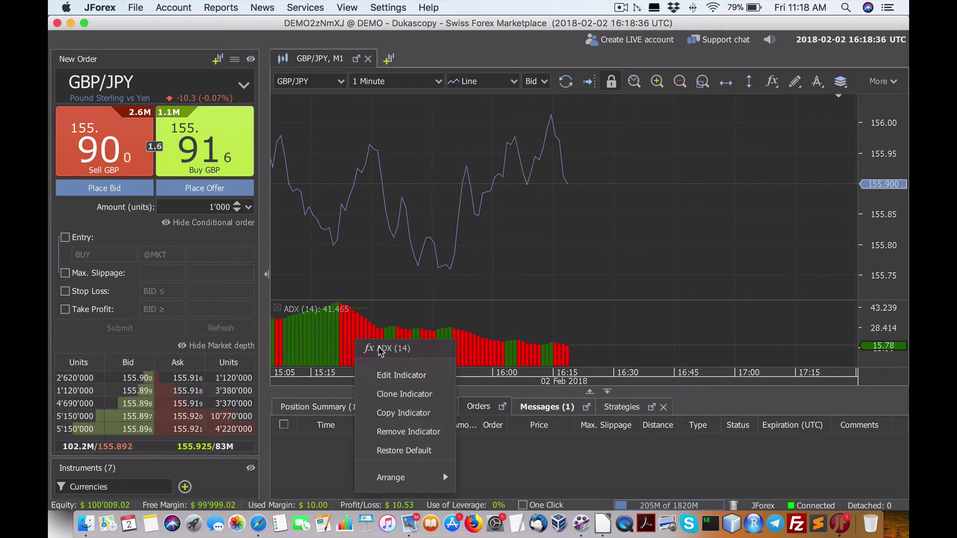
click(422, 378)
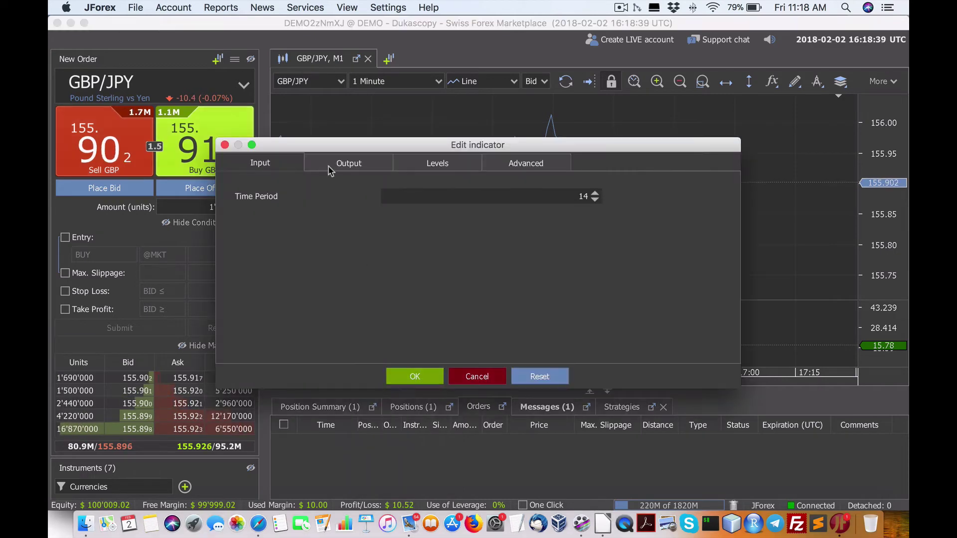
click(349, 163)
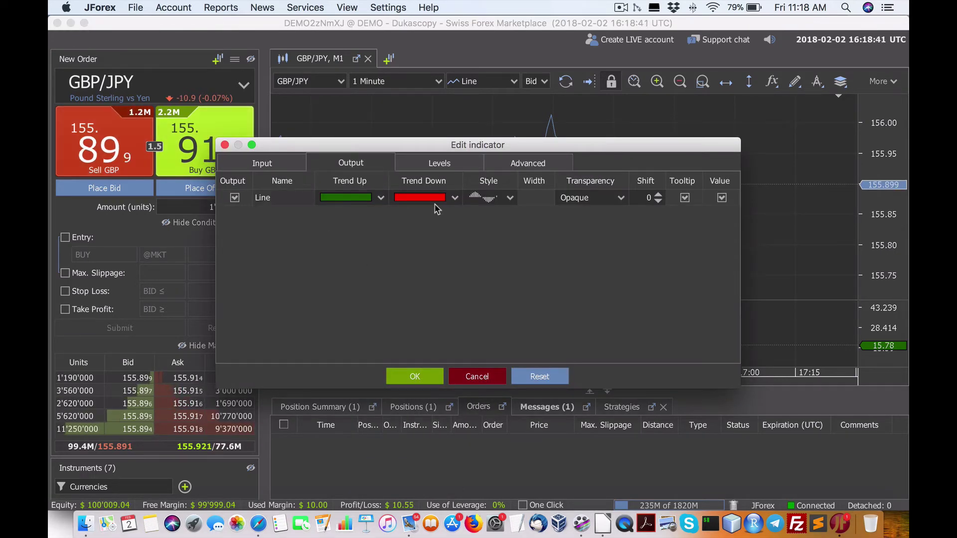
click(478, 383)
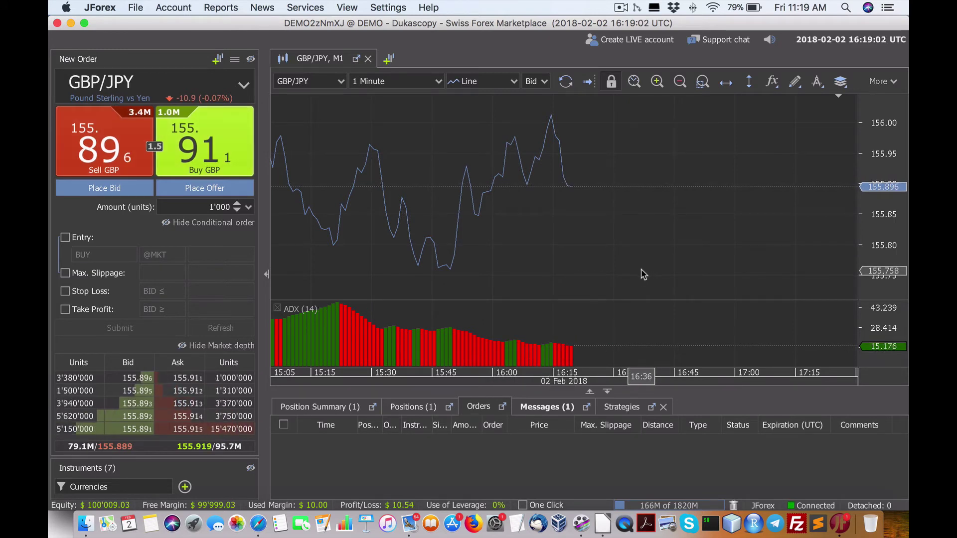
Bring up the ADX (14) indicator's context menu in the lower pane.
right_click(608, 254)
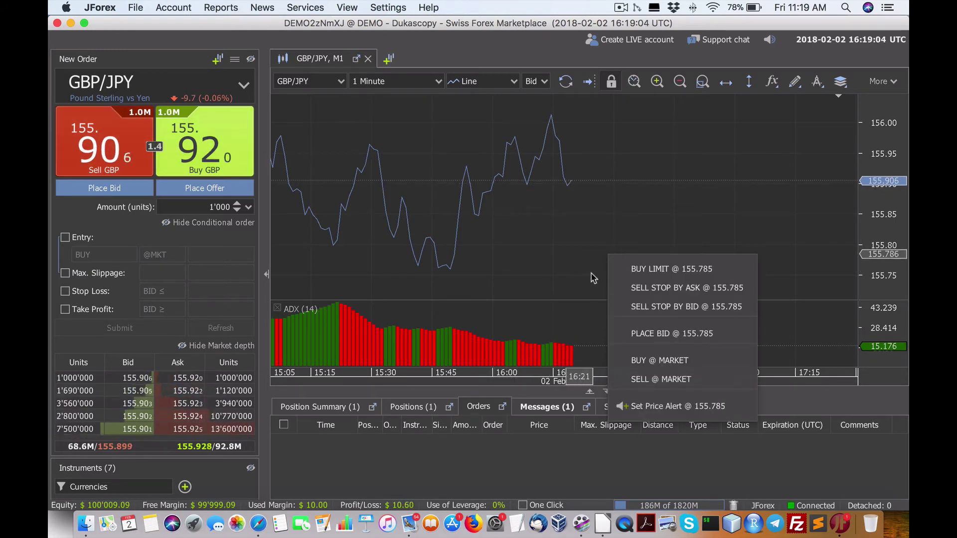
right_click(557, 351)
right_click(557, 351)
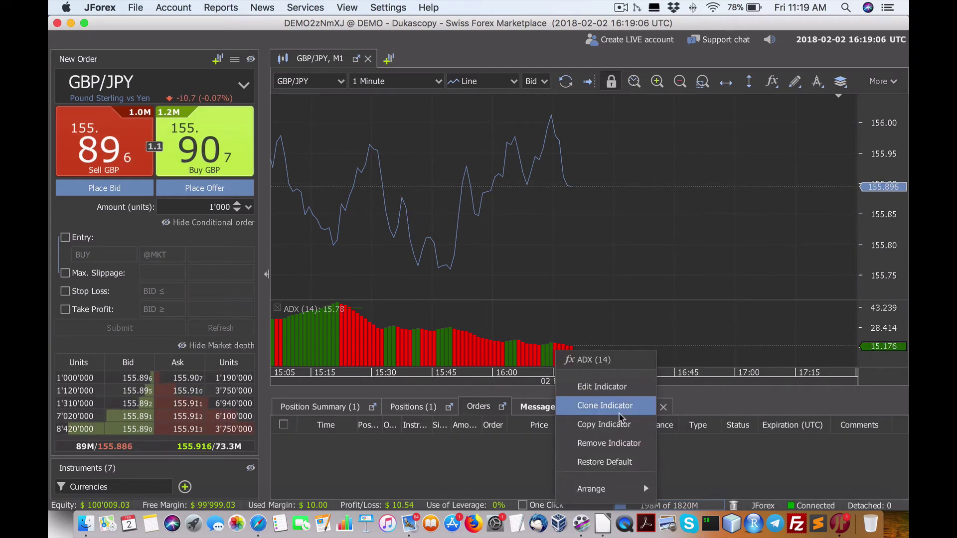
Remove the ADX (14) indicator from the chart.
click(609, 443)
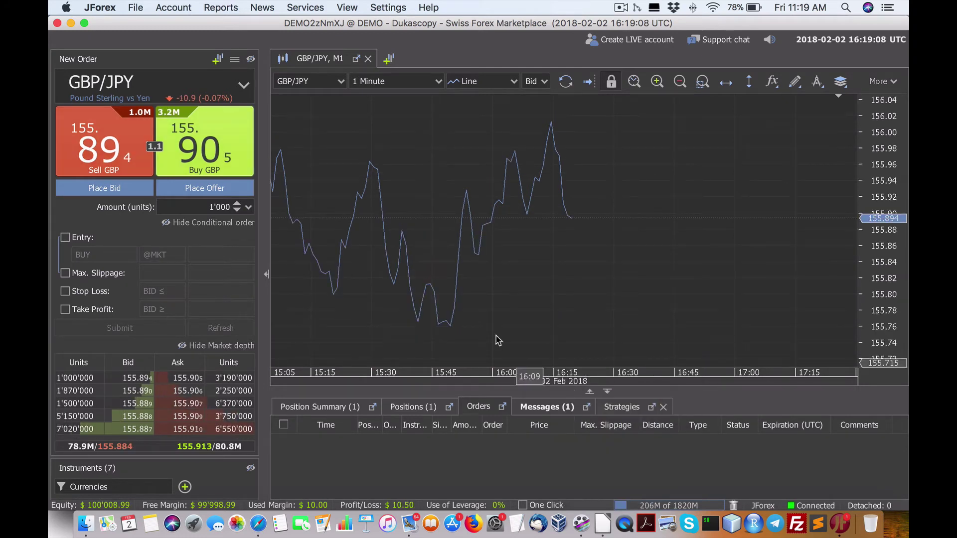
right_click(491, 323)
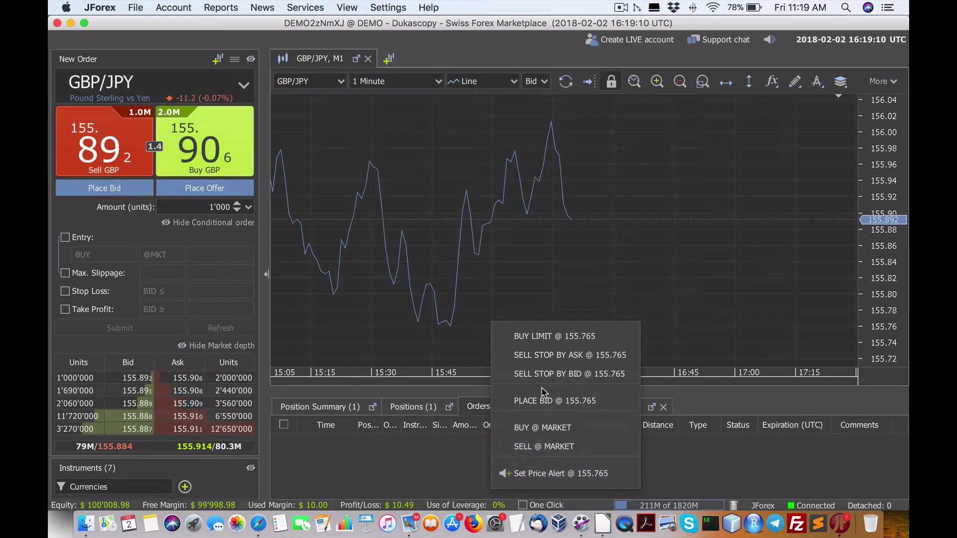
key(Escape)
Add WILLR Williams' %R (14), found by filtering for 'william', with its default histogram output.
click(771, 81)
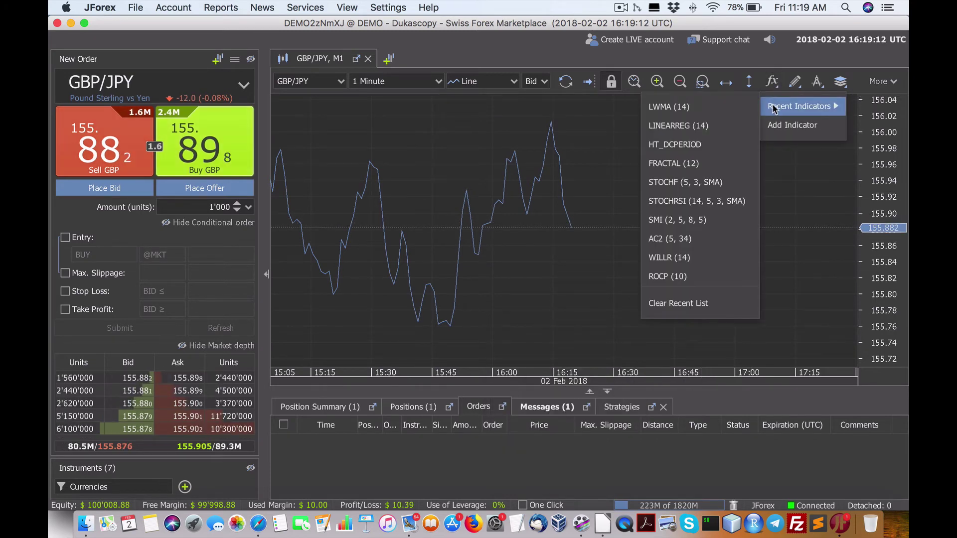
click(782, 123)
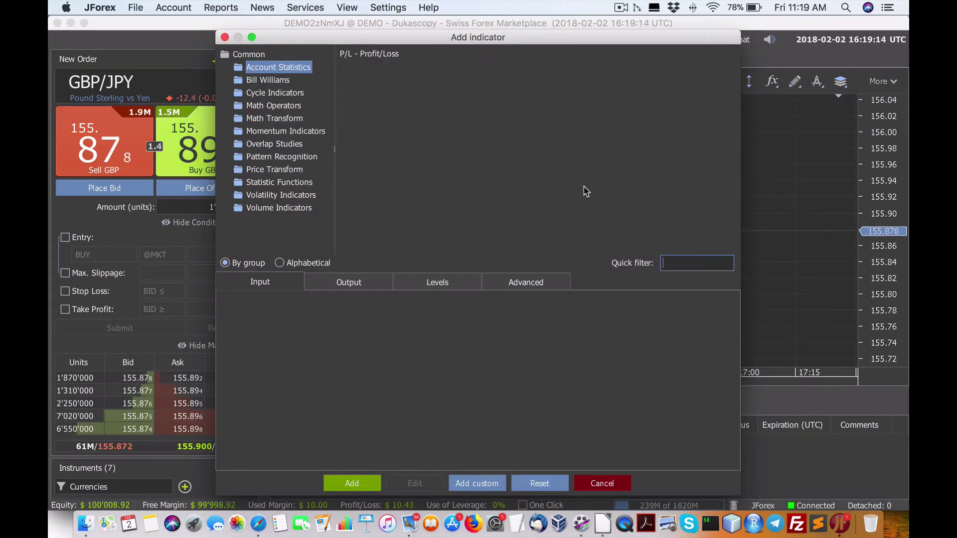
text(williams)
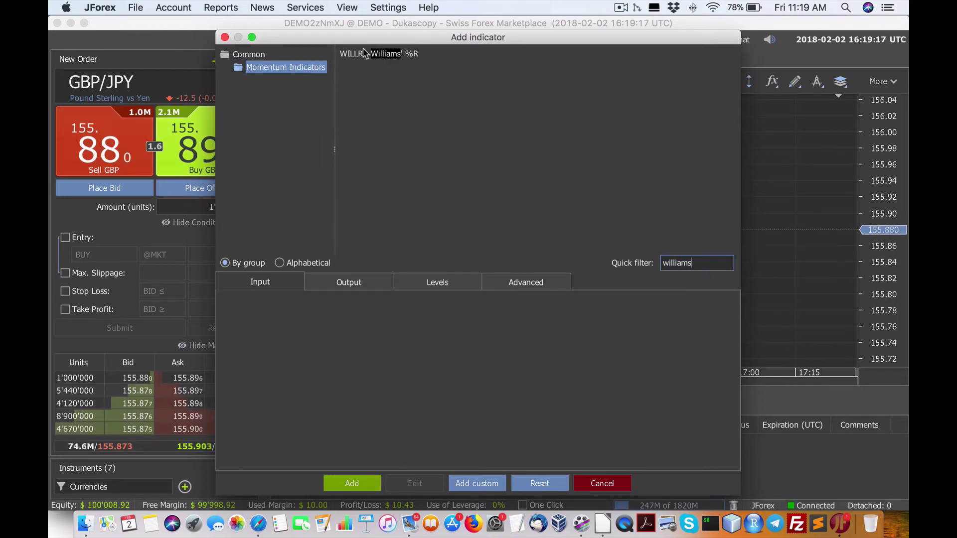
click(375, 55)
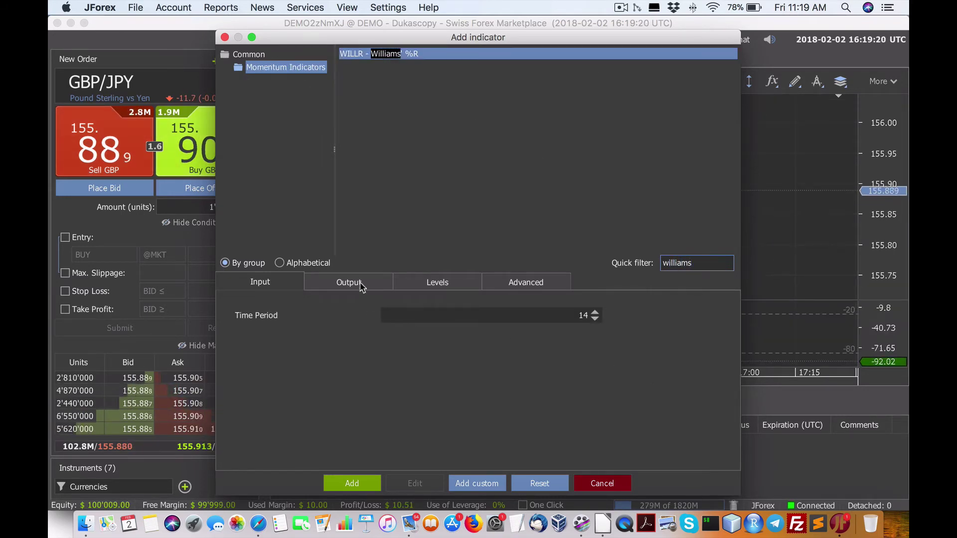
click(350, 282)
click(379, 485)
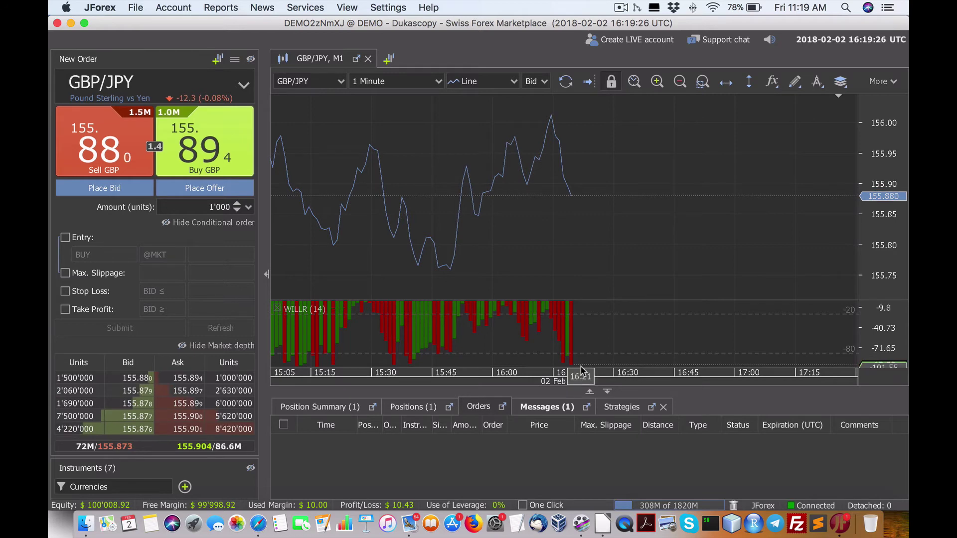
Change the GBP/JPY chart's timeframe from 1 Minute to Ticks.
click(438, 82)
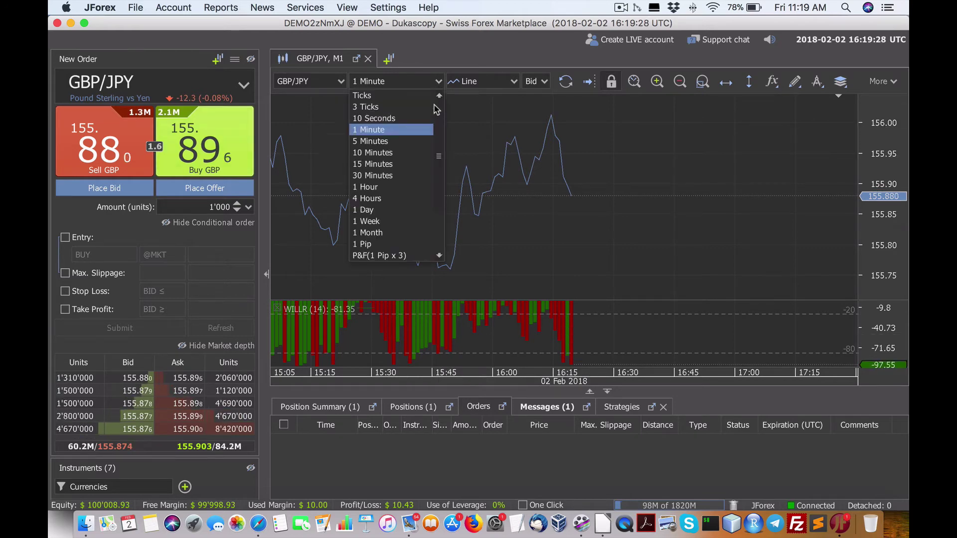
click(393, 96)
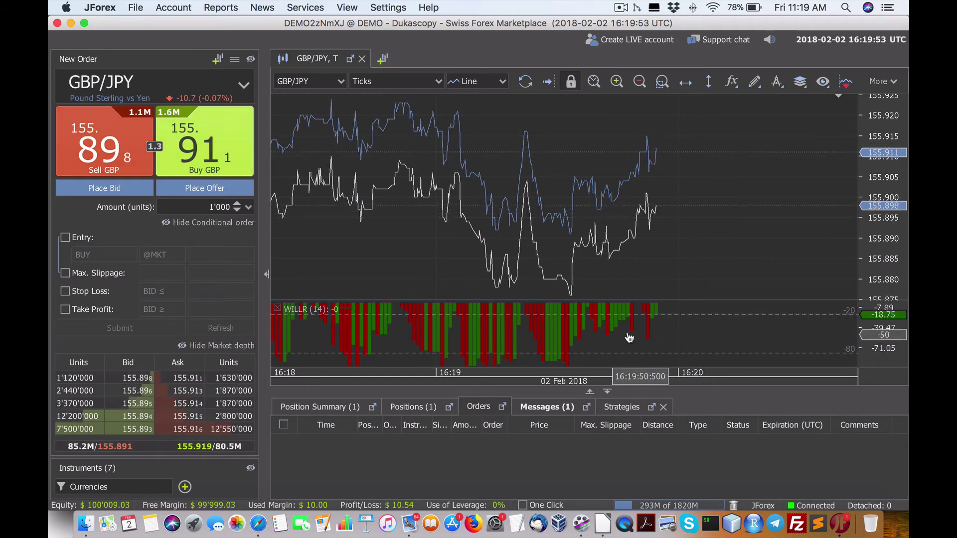
Remove the Williams' %R indicator from the chart.
right_click(586, 332)
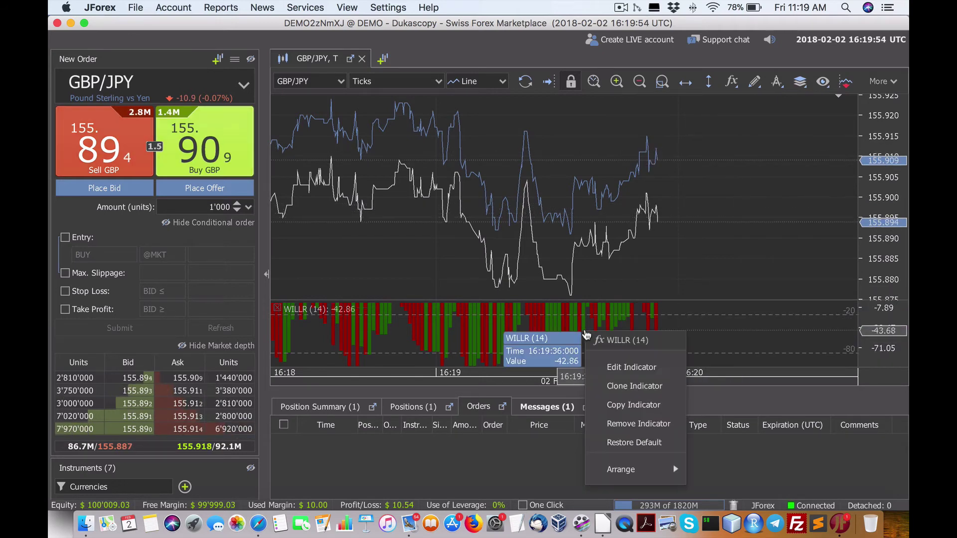
click(640, 425)
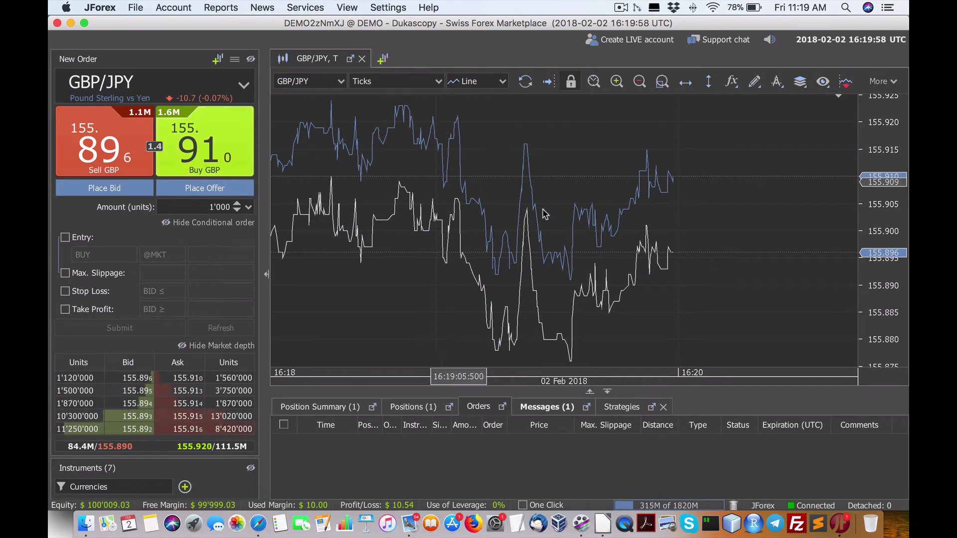
right_click(645, 252)
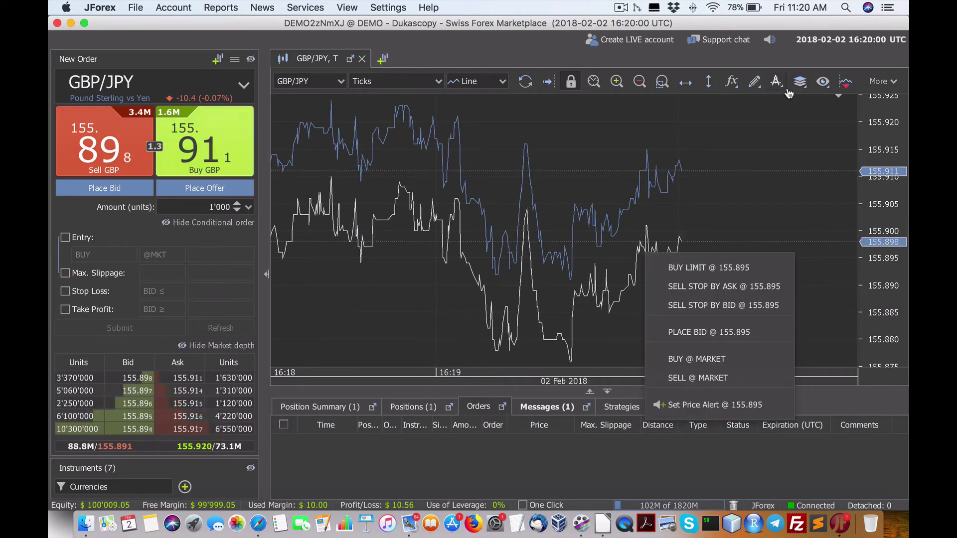
Filter the Add indicator list by 'hil' and choose HT_SINE - Hilbert Transform - SineWave.
click(740, 92)
click(739, 92)
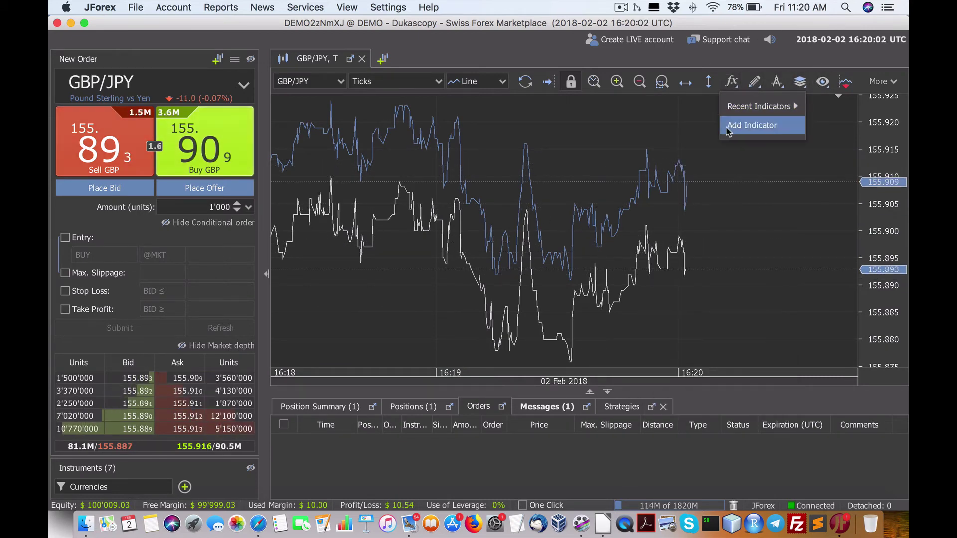
click(755, 128)
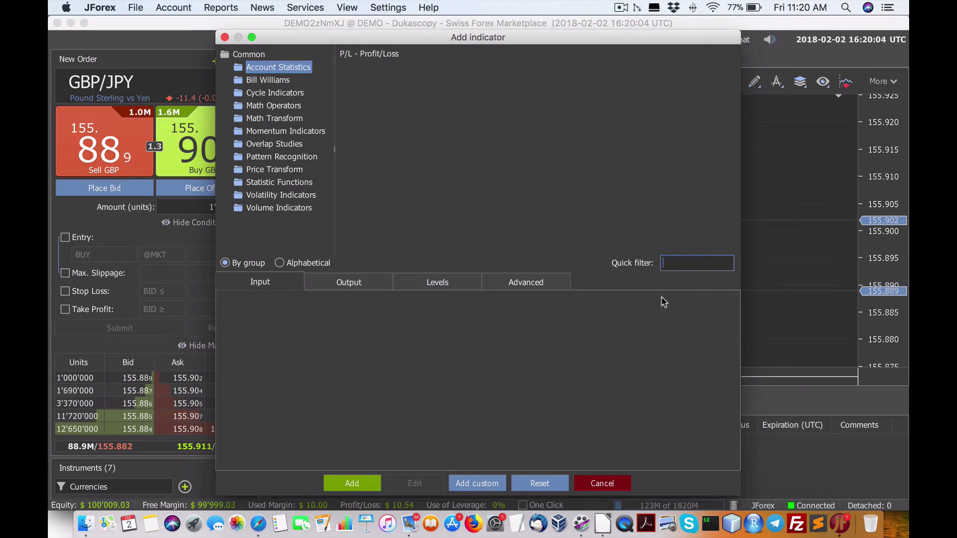
text(hub)
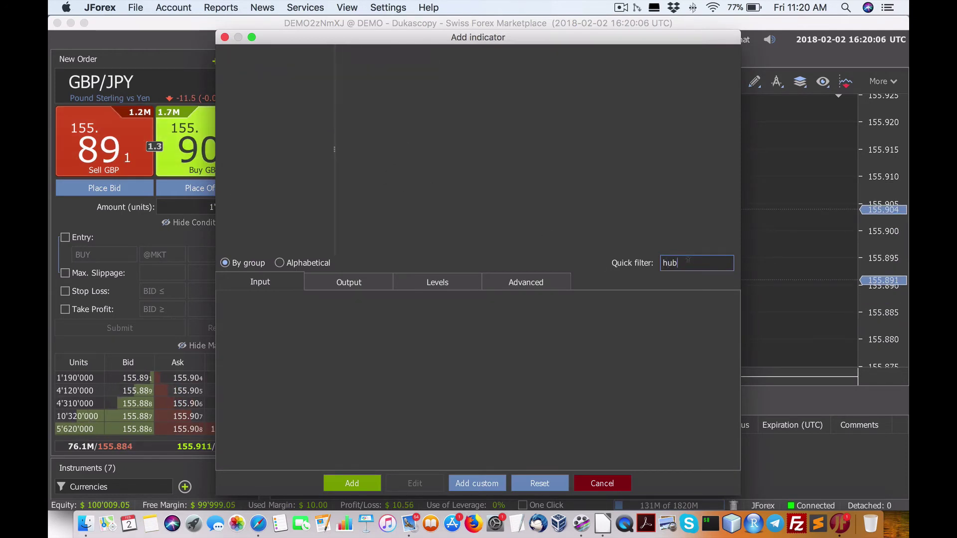
key(BackSpace)
key(BackSpace)
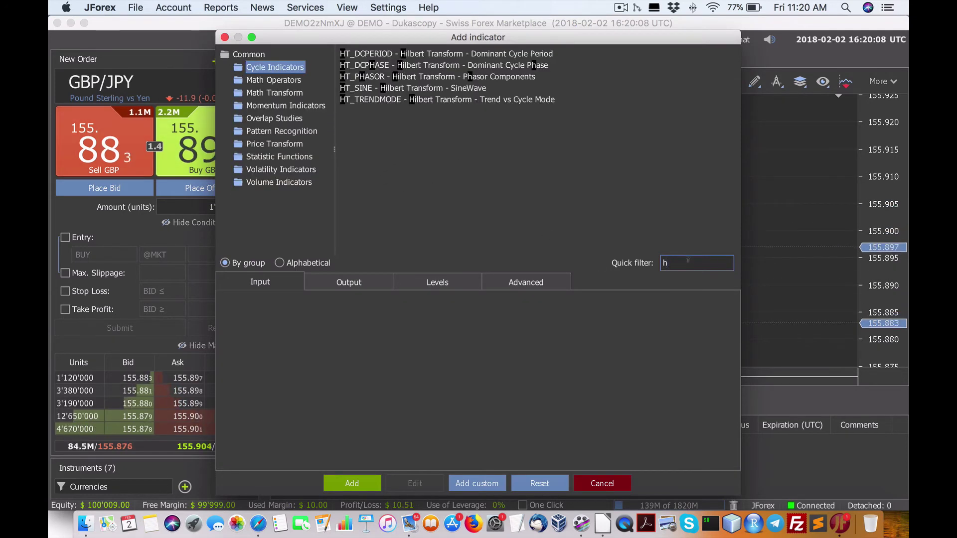
text(il)
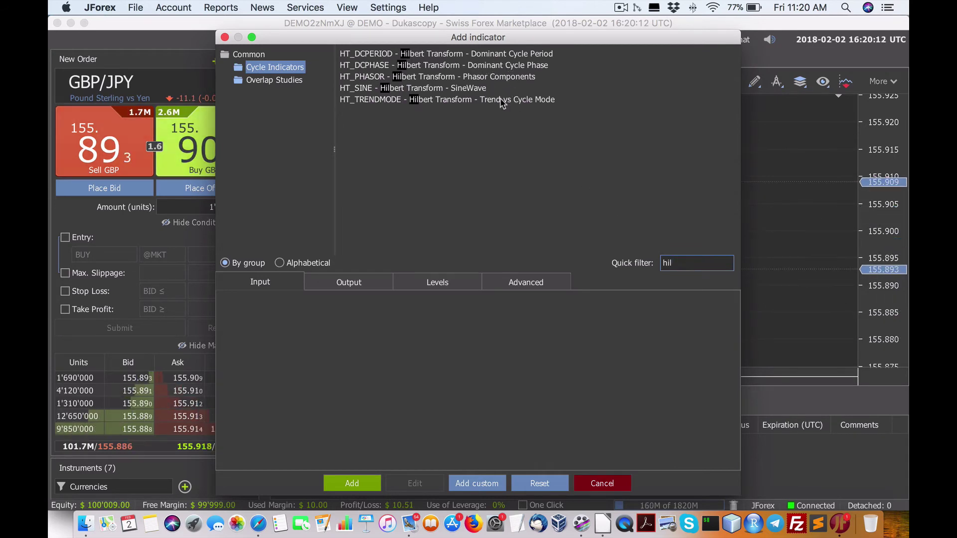
click(469, 89)
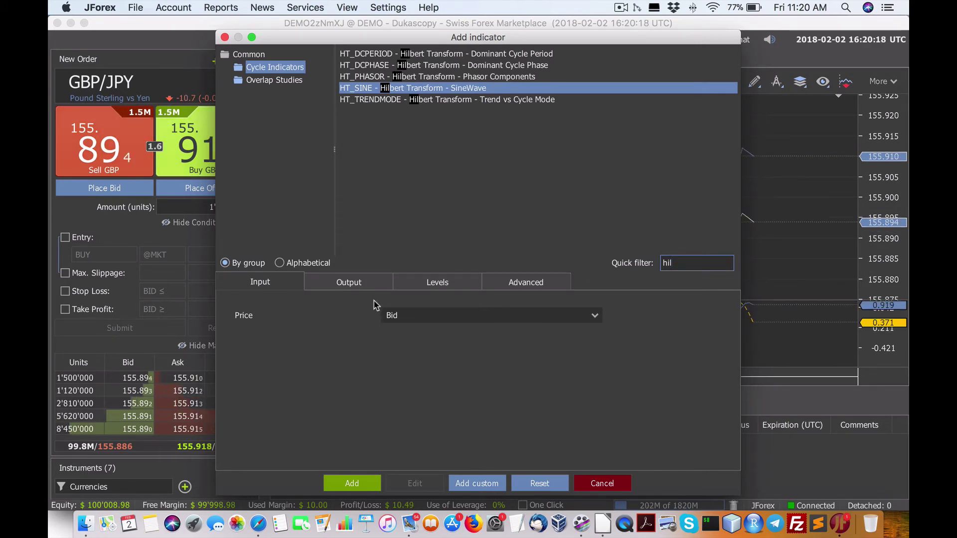
Colour HT_SINE's Sine output dark green/bright red and Lead Sine olive green/orange.
click(359, 281)
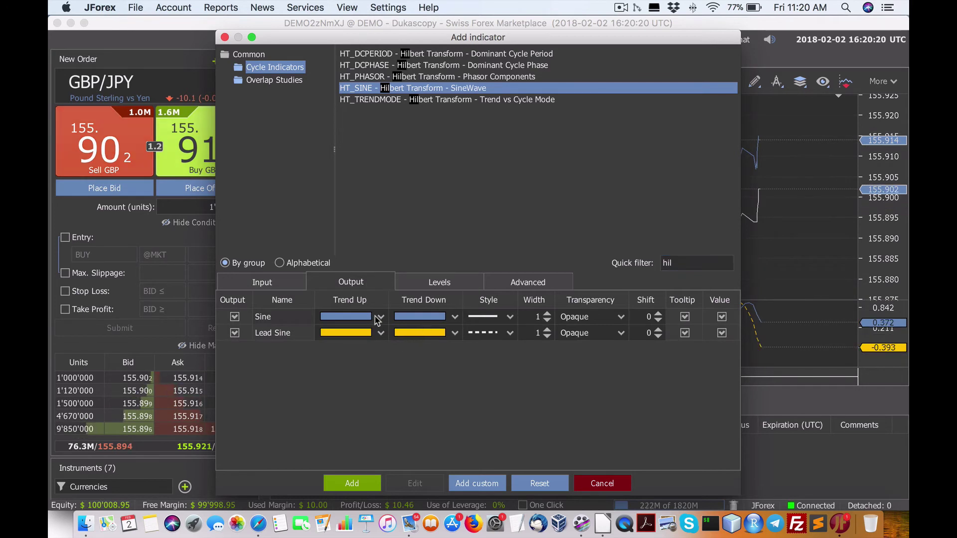
click(381, 318)
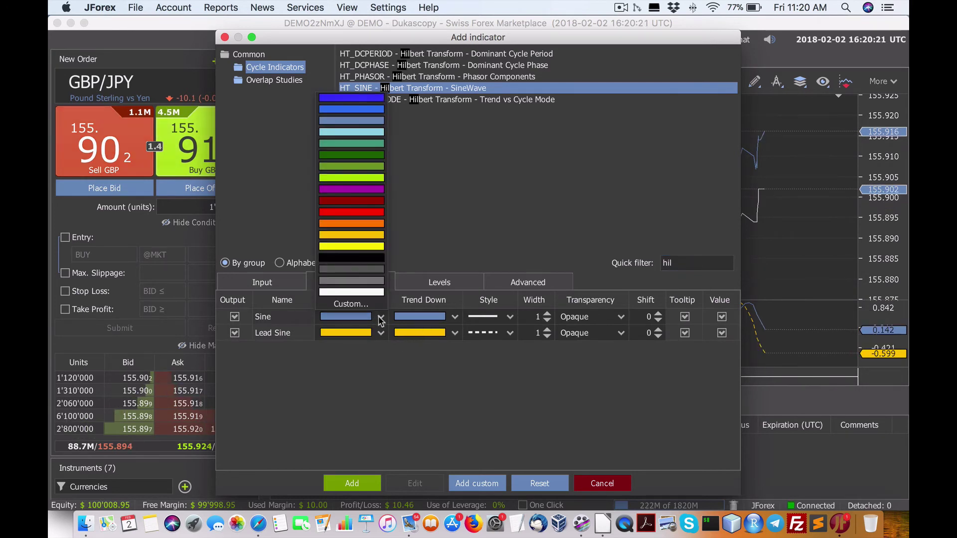
click(355, 155)
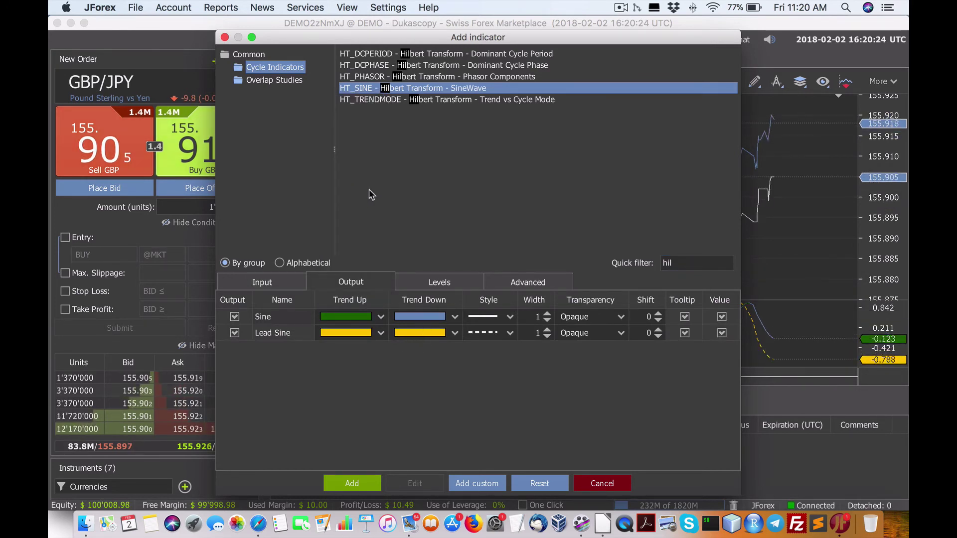
click(454, 317)
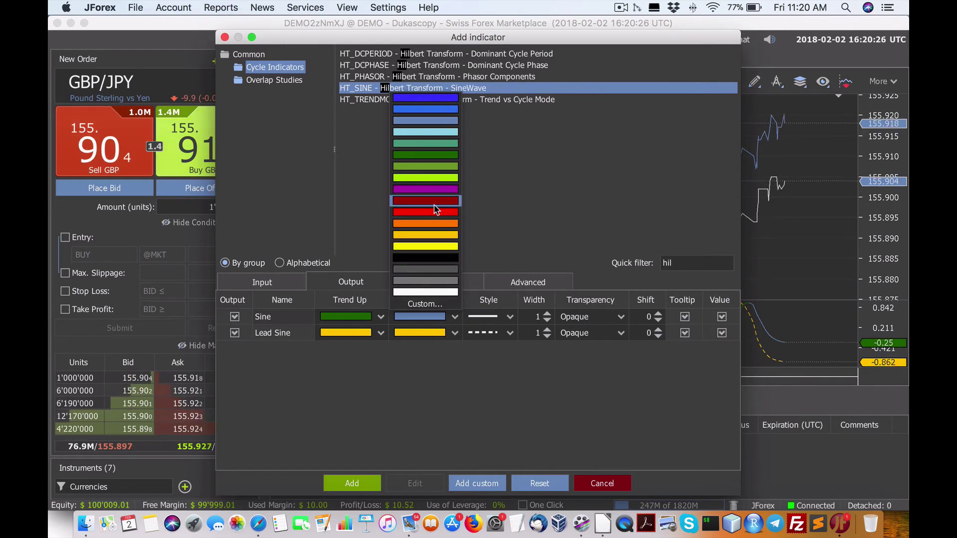
click(435, 201)
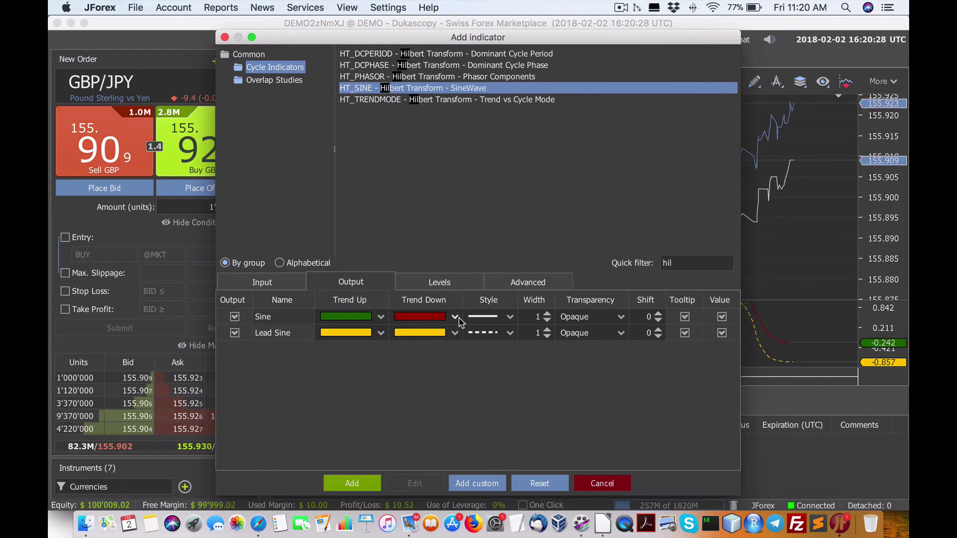
click(456, 317)
click(447, 214)
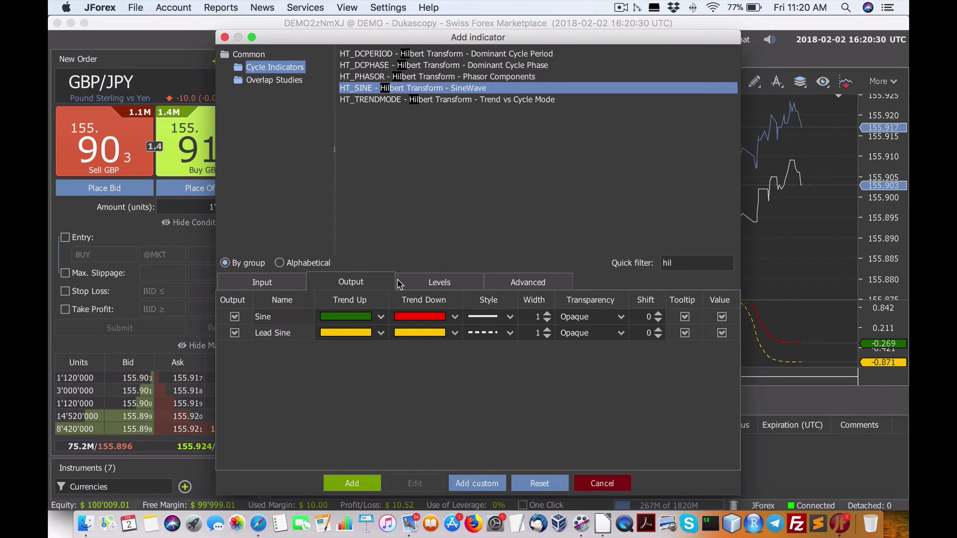
click(381, 333)
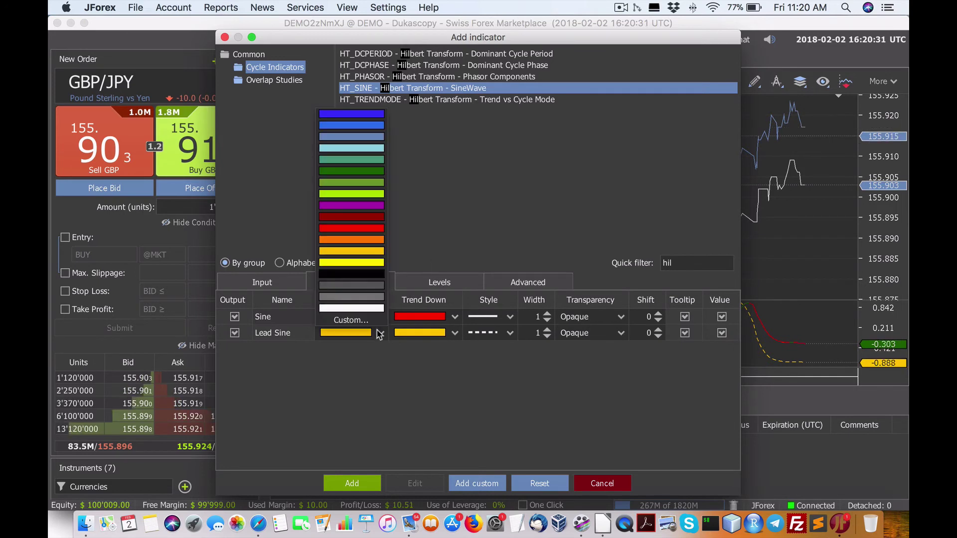
click(364, 183)
click(455, 333)
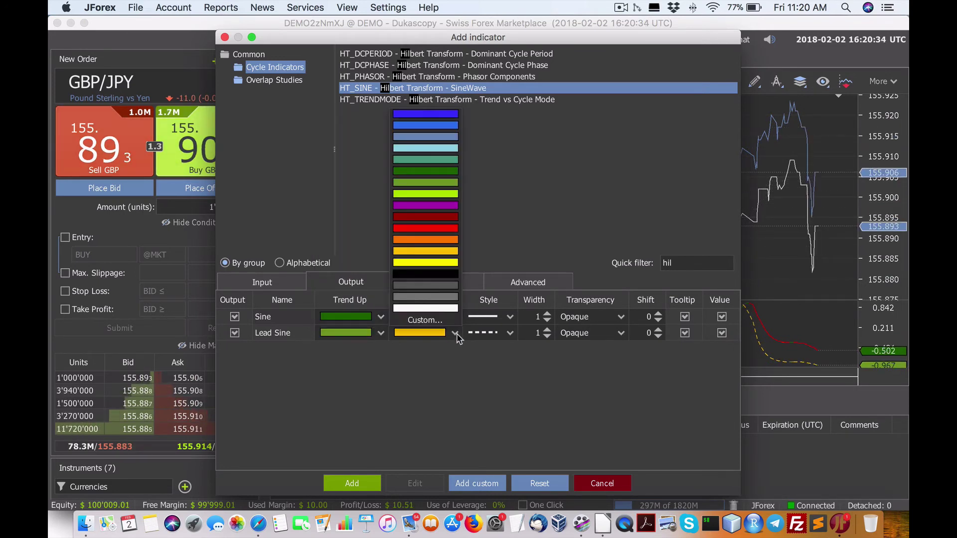
click(430, 241)
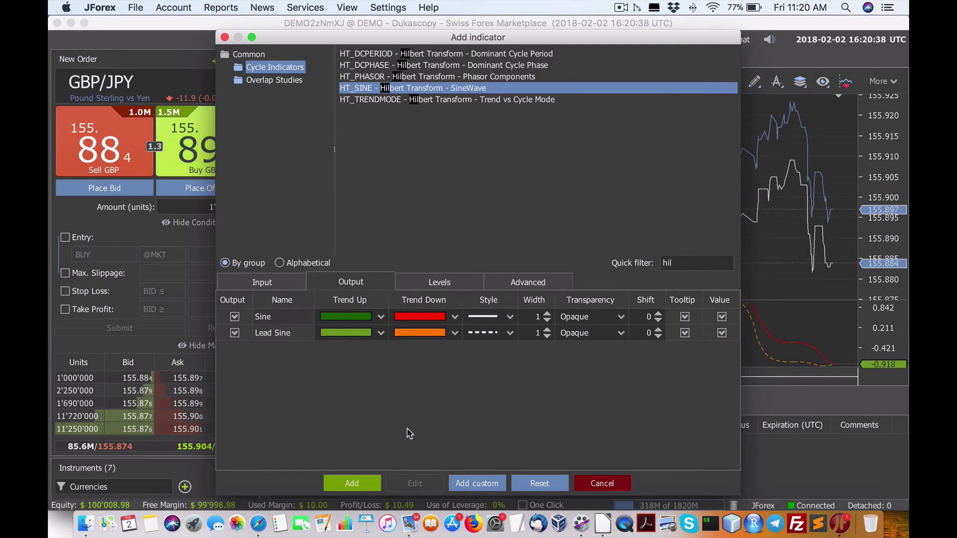
Draw Lead Sine and Sine as histograms and add HT_SINE to the chart.
click(510, 333)
click(489, 451)
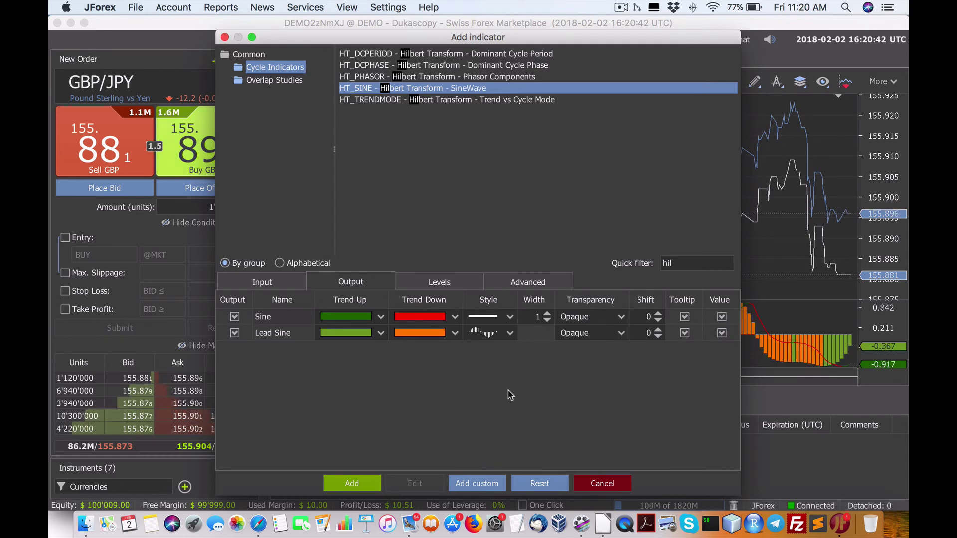
click(510, 317)
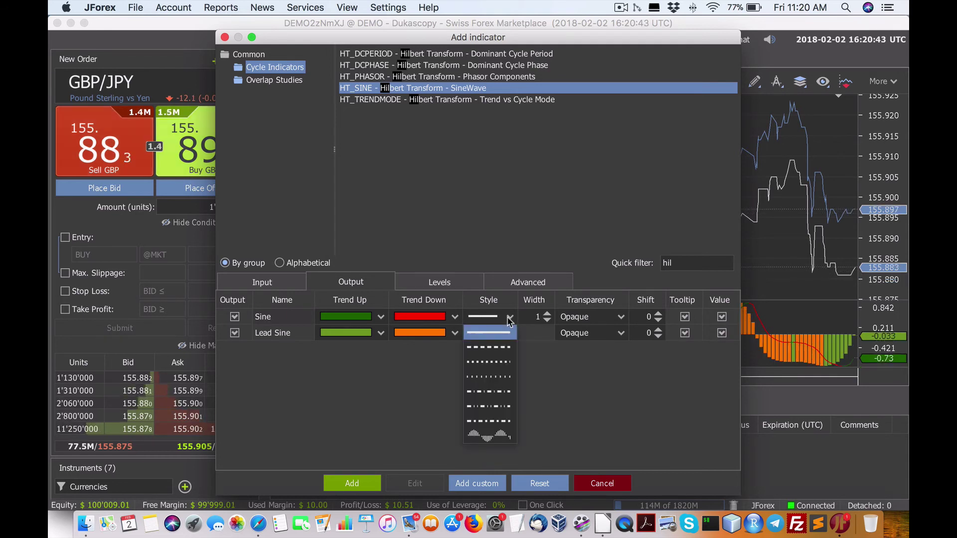
click(486, 437)
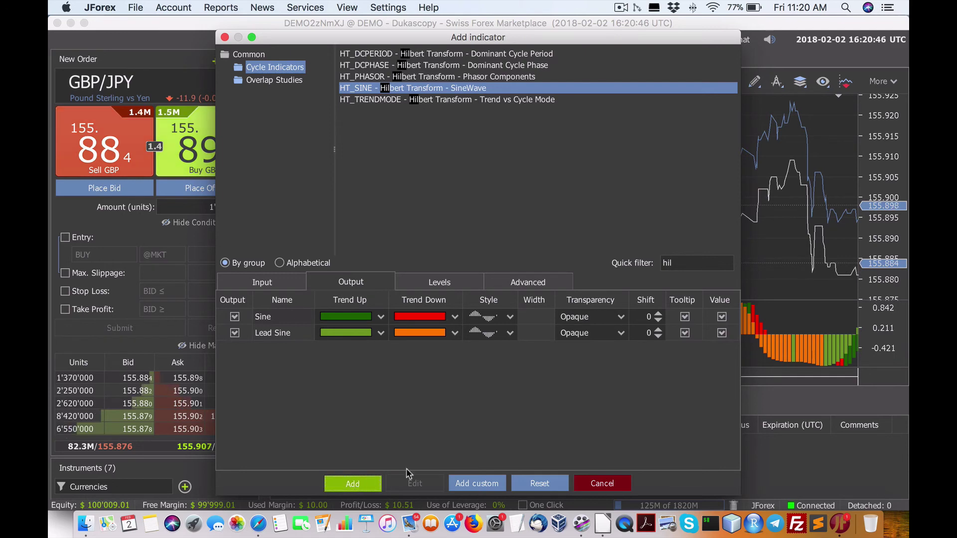
click(369, 482)
scroll(620, 331, down, 3)
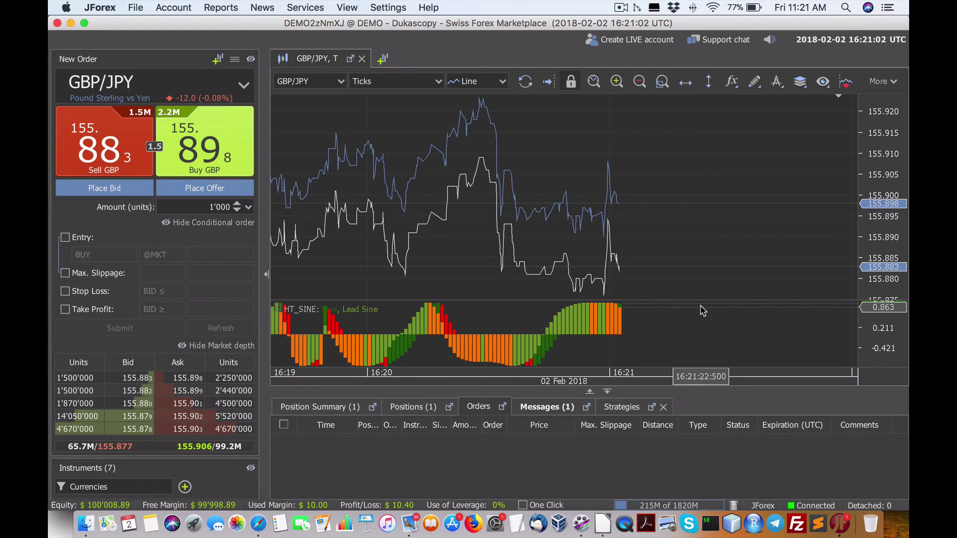
Change the GBP/JPY chart period from Ticks to 1 Minute.
click(439, 81)
click(385, 131)
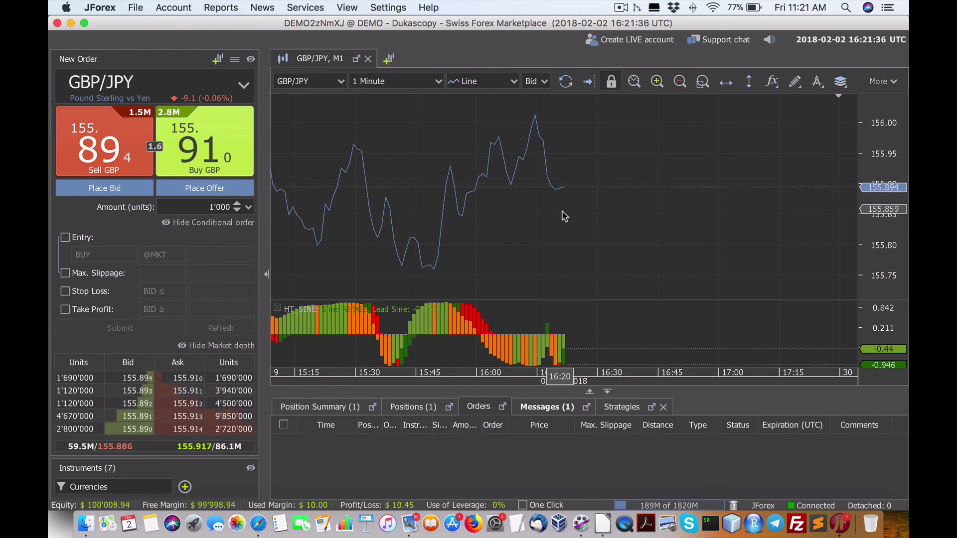
mouse_move(293, 322)
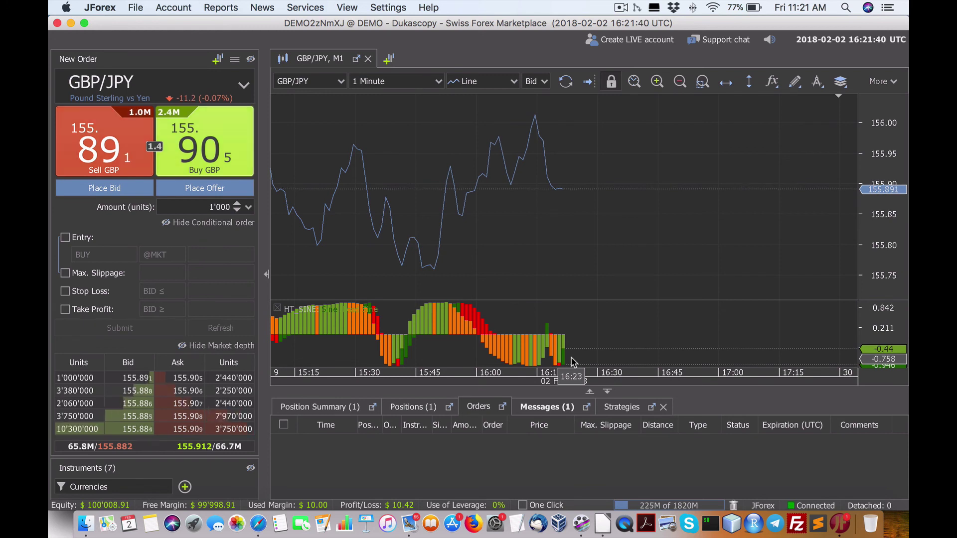
mouse_move(563, 357)
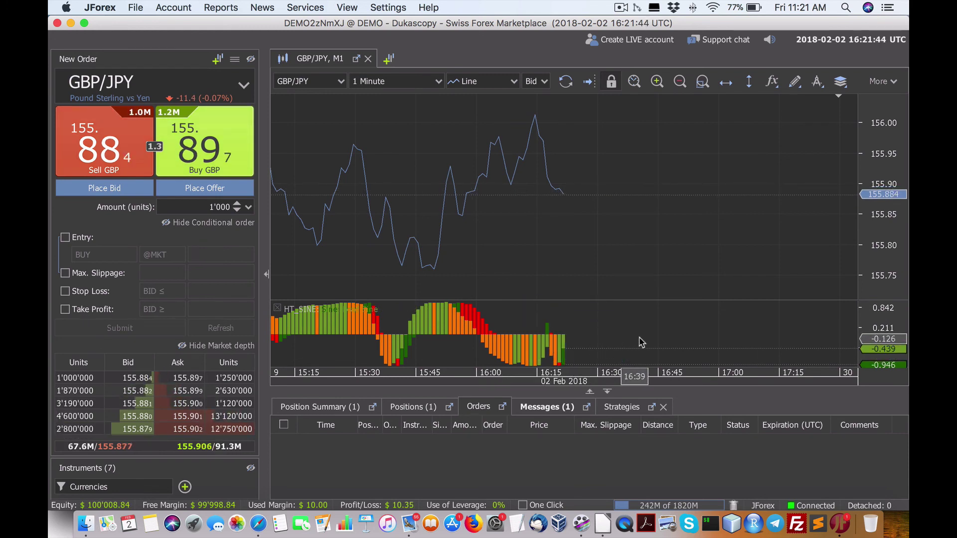
right_click(669, 337)
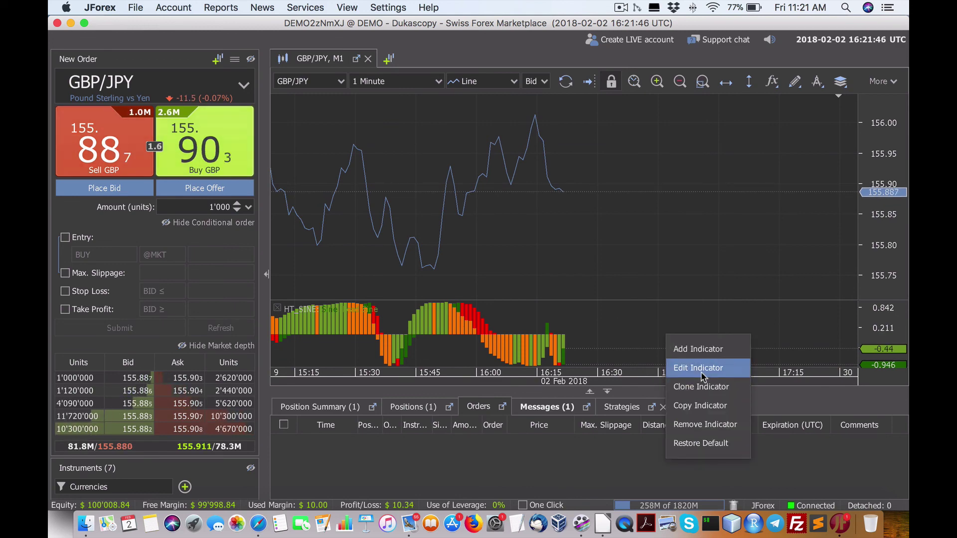
click(698, 306)
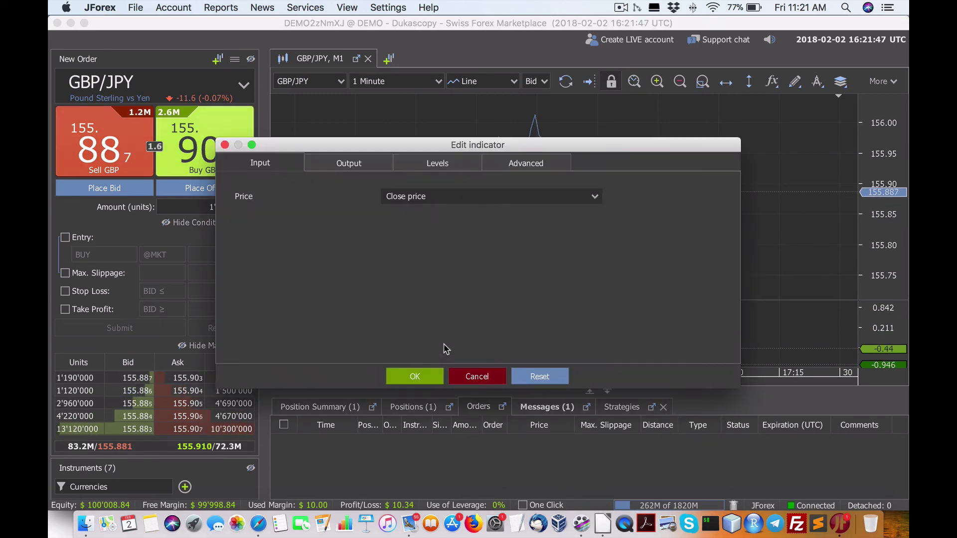
click(356, 169)
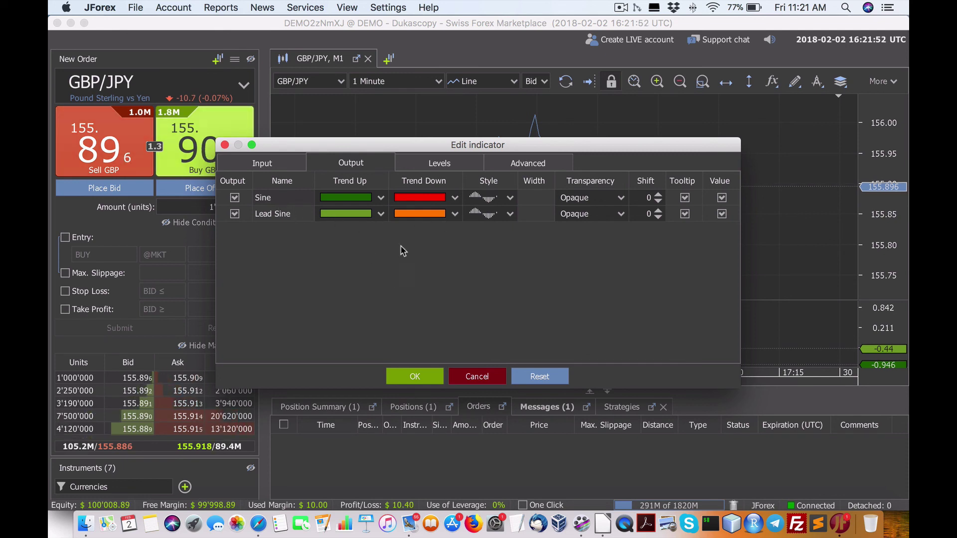
click(448, 164)
click(529, 164)
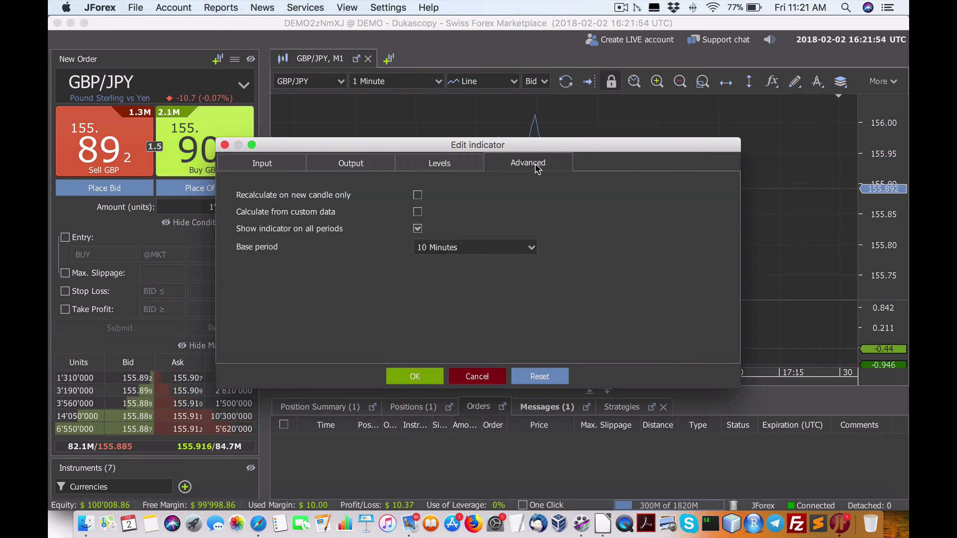
click(466, 376)
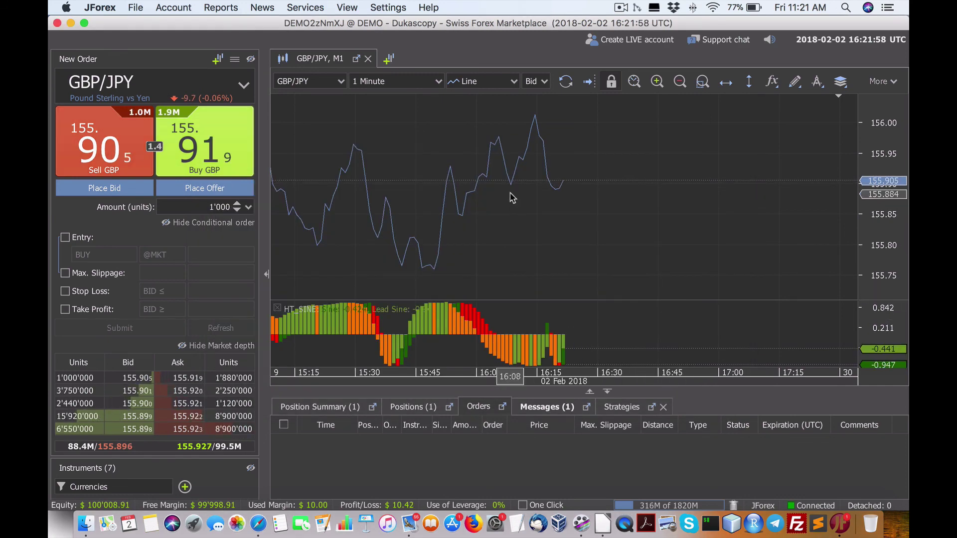